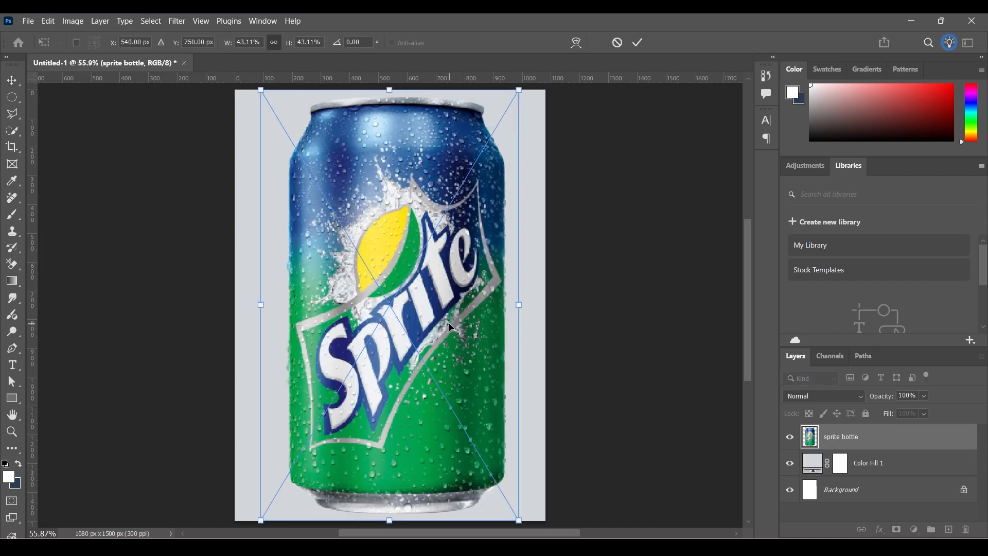
- Scale the placed Sprite can down to about 21% and keep it centred on the canvas
drag(518, 90, 412, 277)
drag(350, 398, 400, 307)
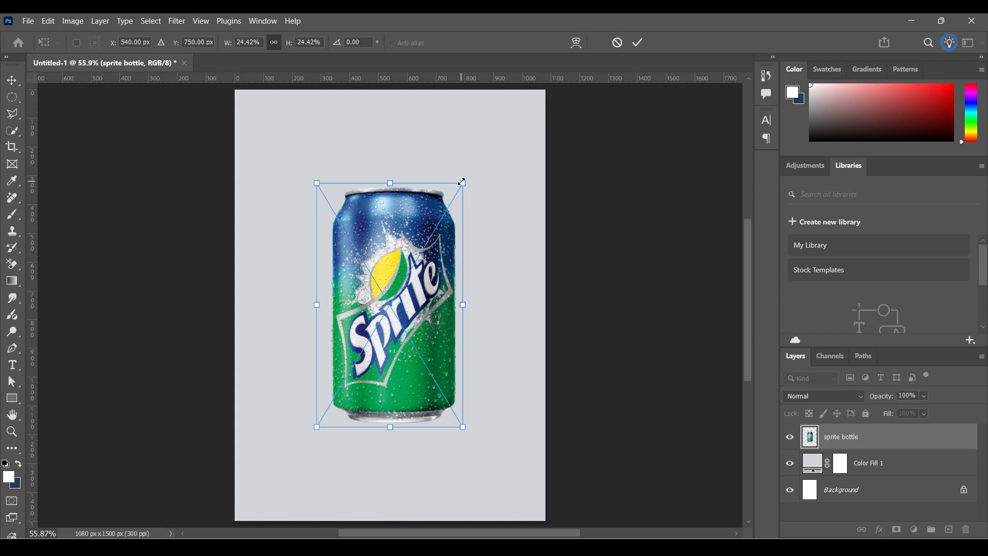
drag(463, 181, 444, 215)
drag(387, 327, 396, 311)
click(637, 43)
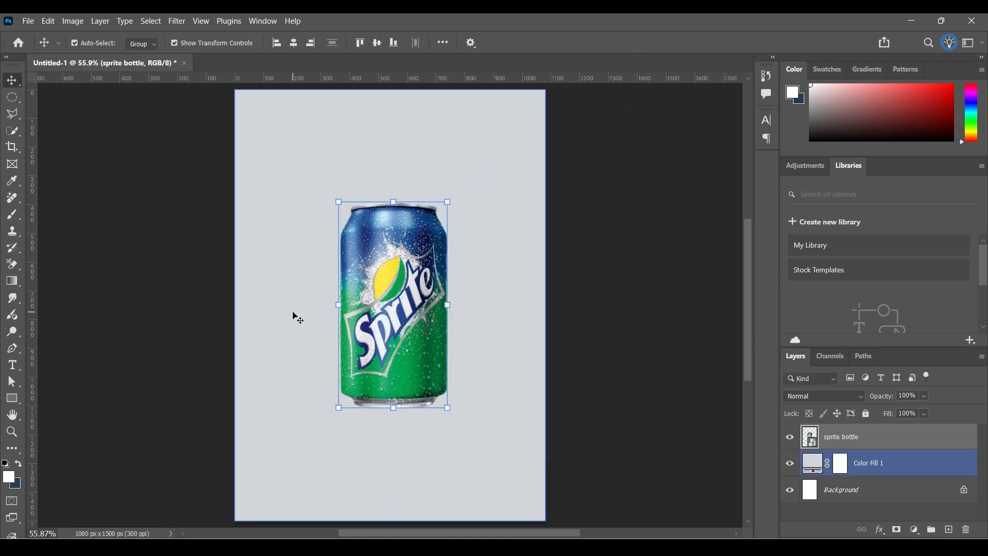
- Add the text "FRESH SPRITE" on two lines in dark green Haettenschweiler, beside the can's upper left
click(12, 365)
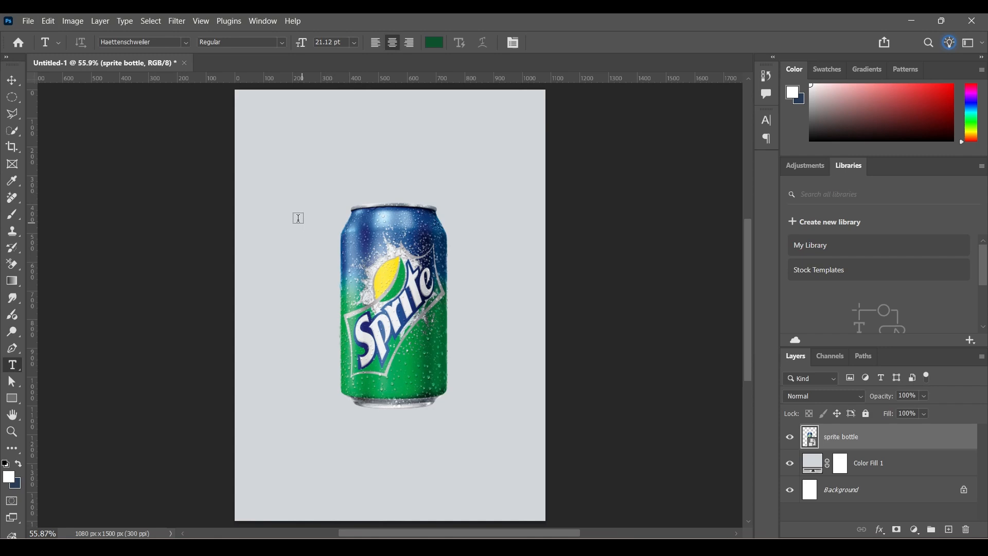
click(287, 201)
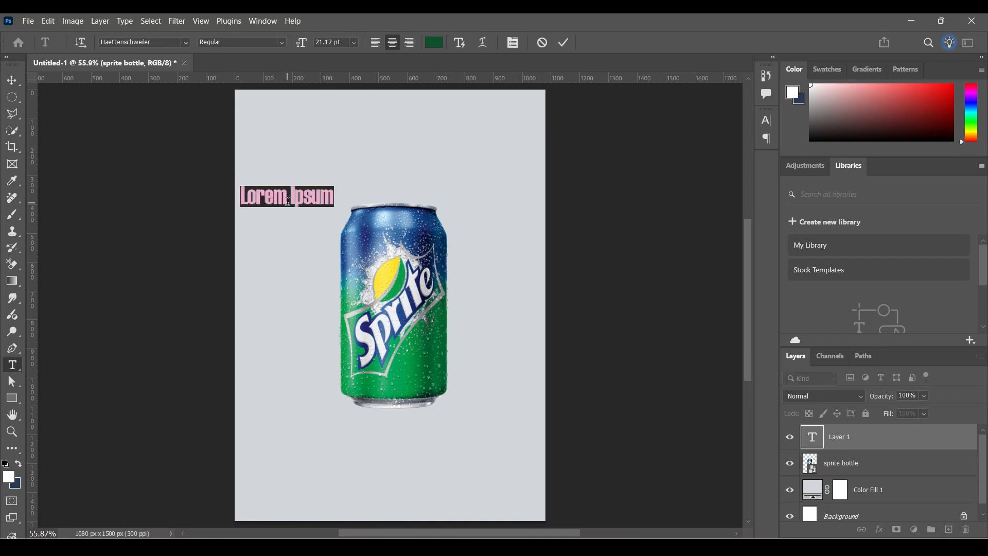
text(FR)
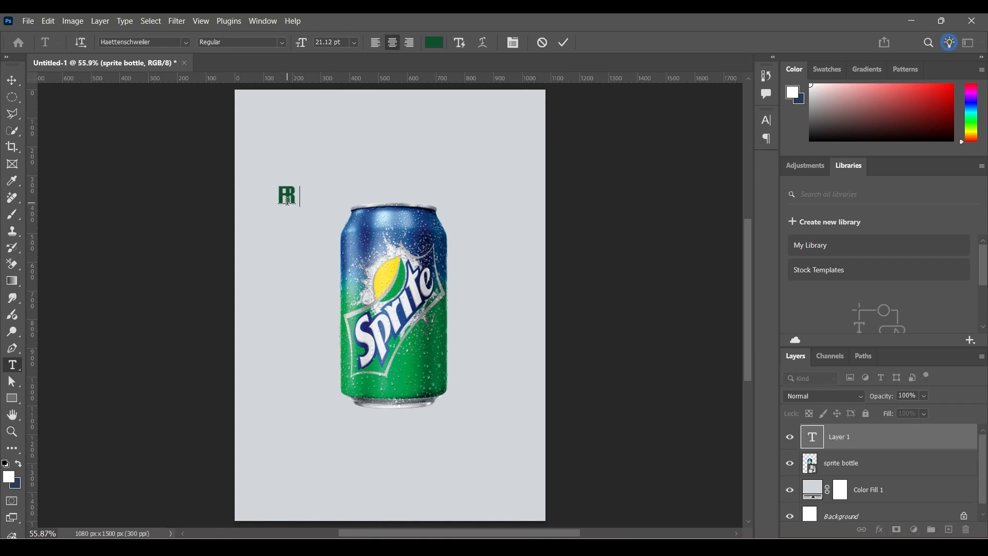
text(ESH SPRITE)
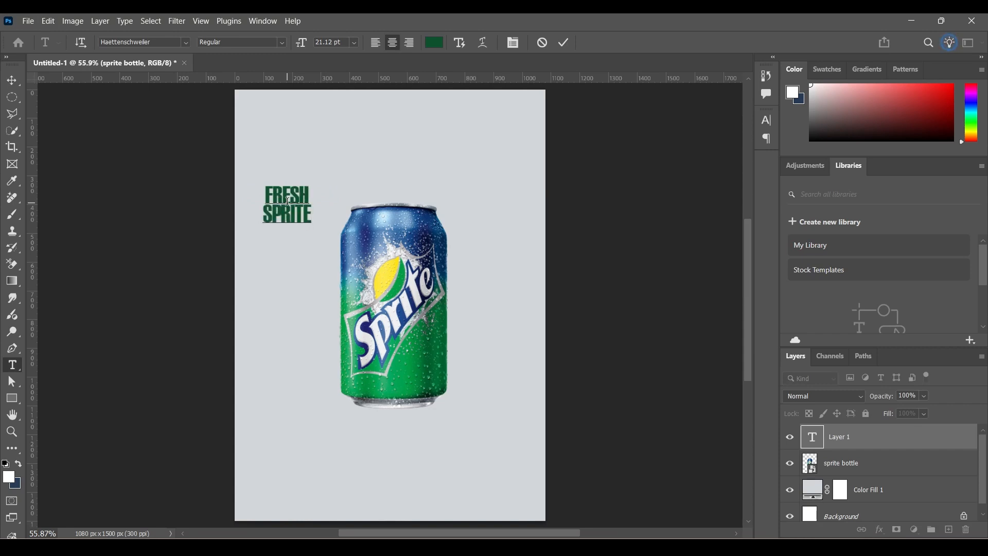
click(12, 82)
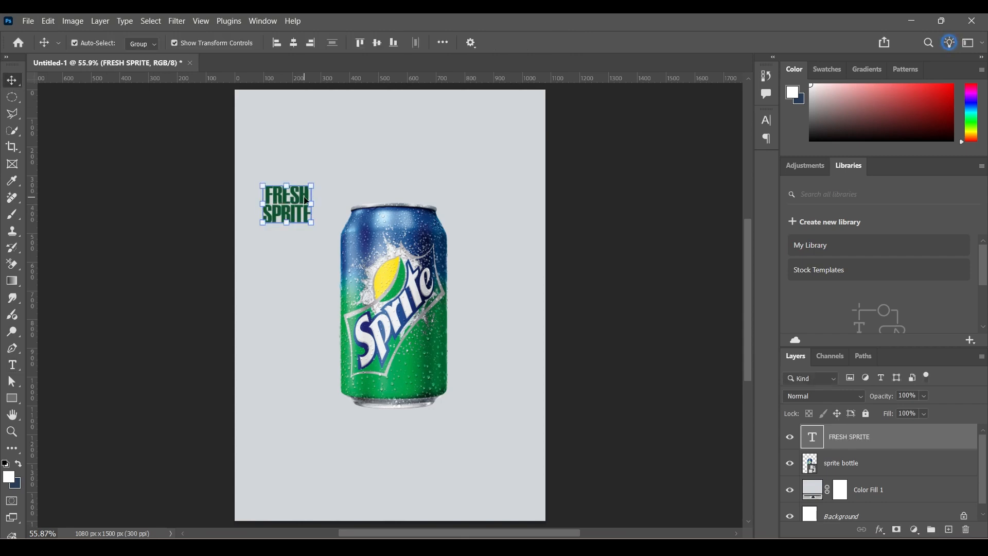
- Enlarge the FRESH SPRITE text to about 634% so it spans the canvas width, and centre it on the canvas
drag(313, 224, 525, 445)
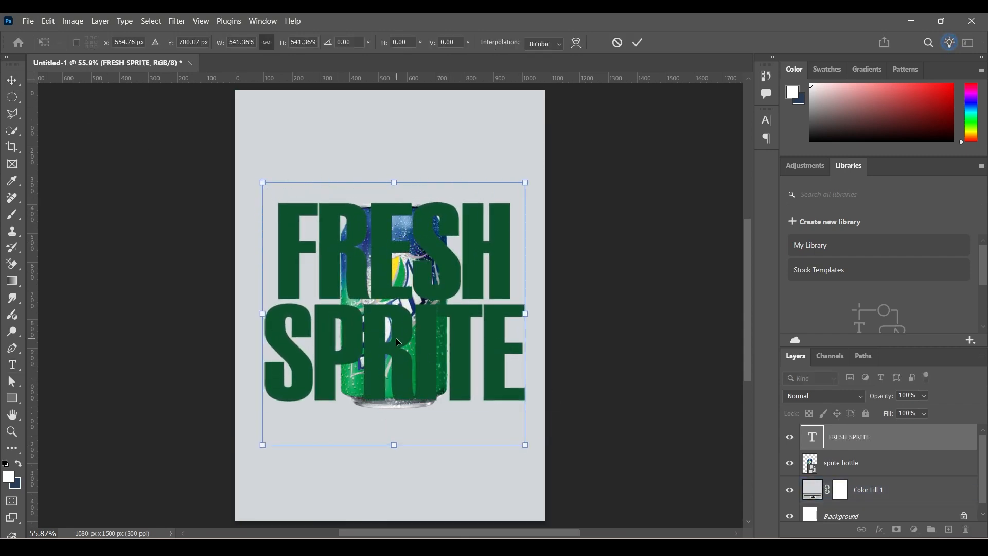
drag(396, 337, 368, 319)
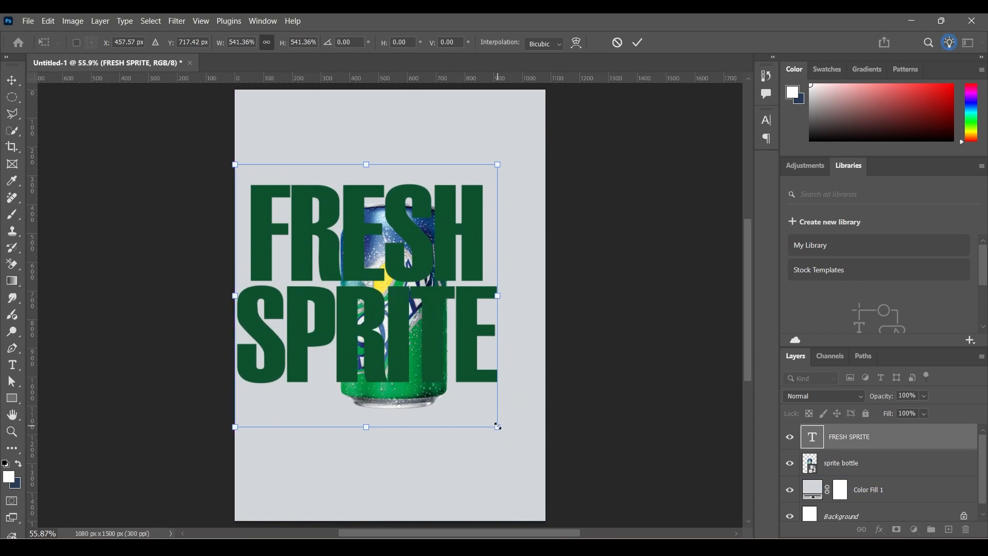
drag(498, 428, 560, 457)
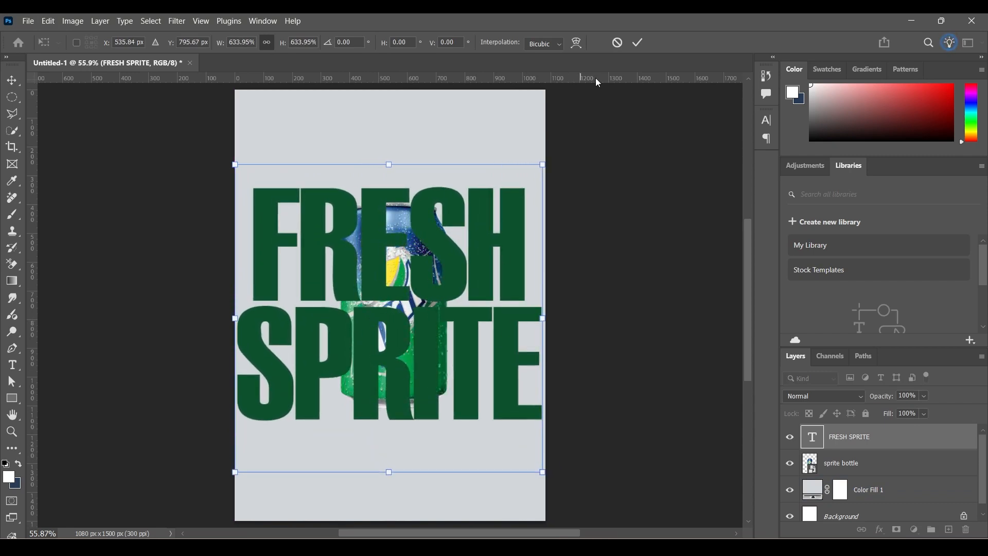
click(638, 43)
click(293, 44)
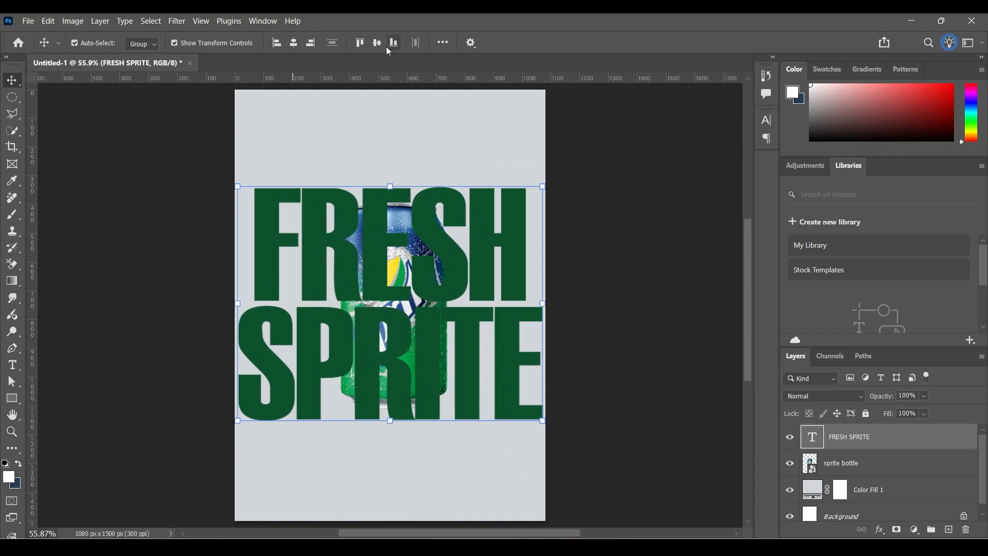
click(380, 44)
- Bring the sprite bottle layer above the text, and transform the can to about 19.5% scale with a tilt of about -16°
click(890, 459)
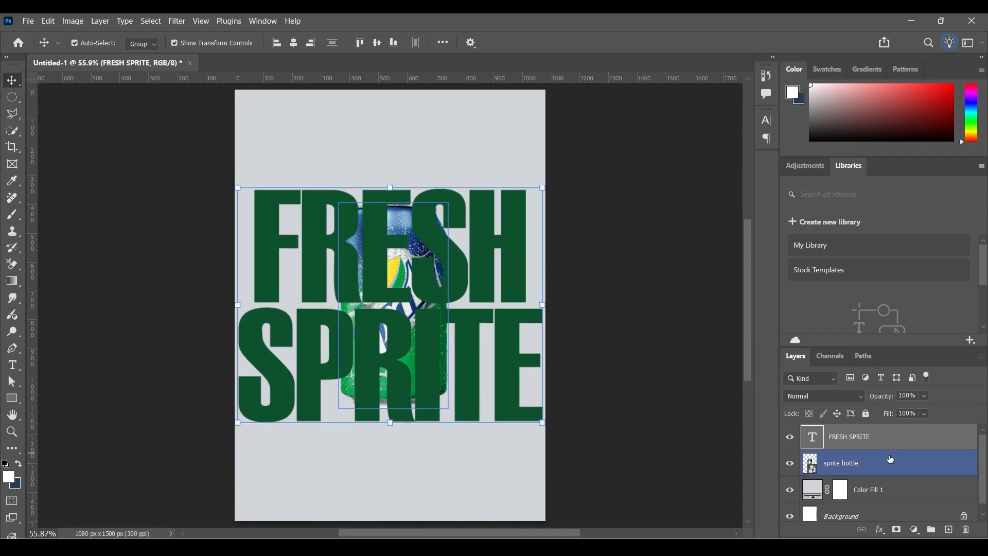
drag(880, 466, 875, 436)
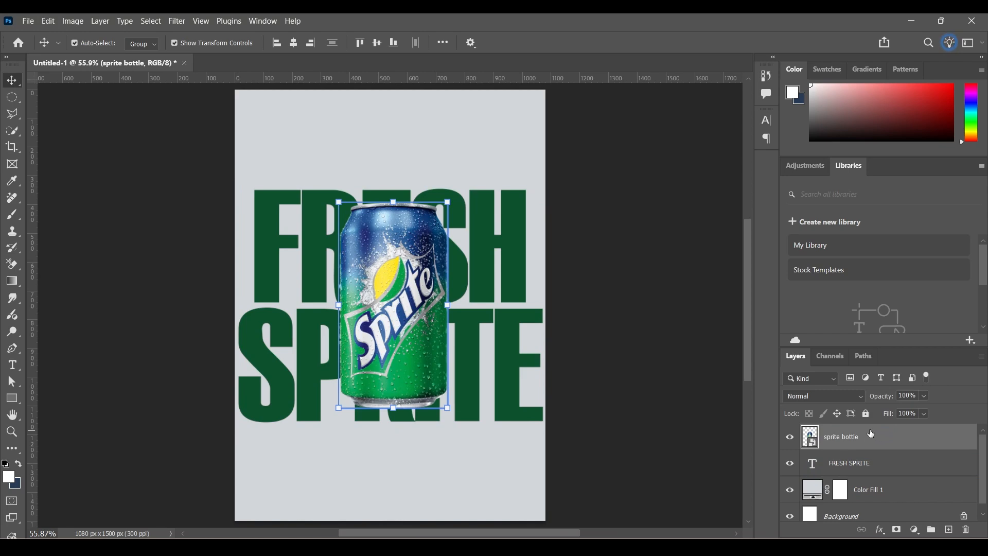
key(ctrl+t)
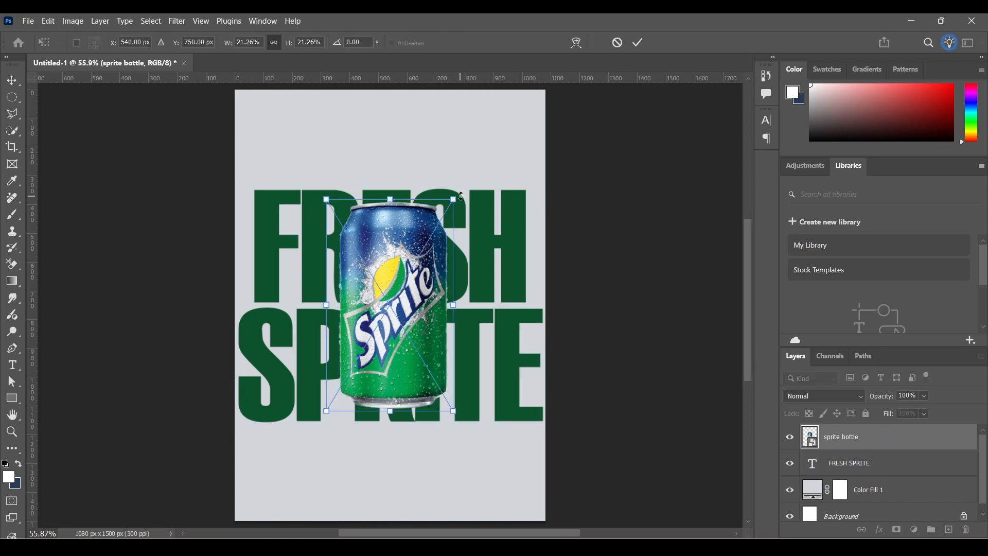
drag(466, 196, 436, 184)
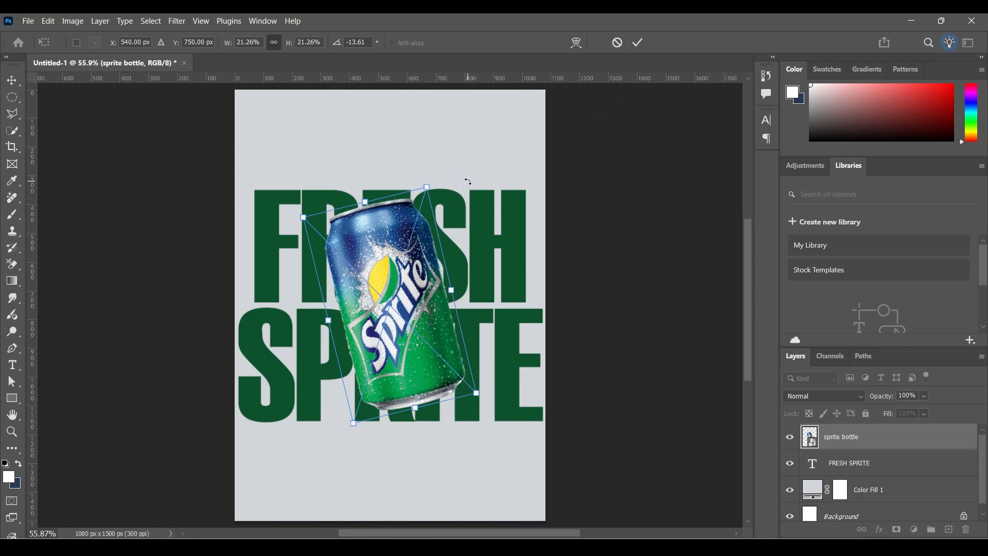
mouse_move(427, 187)
mouse_down()
mouse_move(432, 170)
mouse_move(426, 199)
mouse_up()
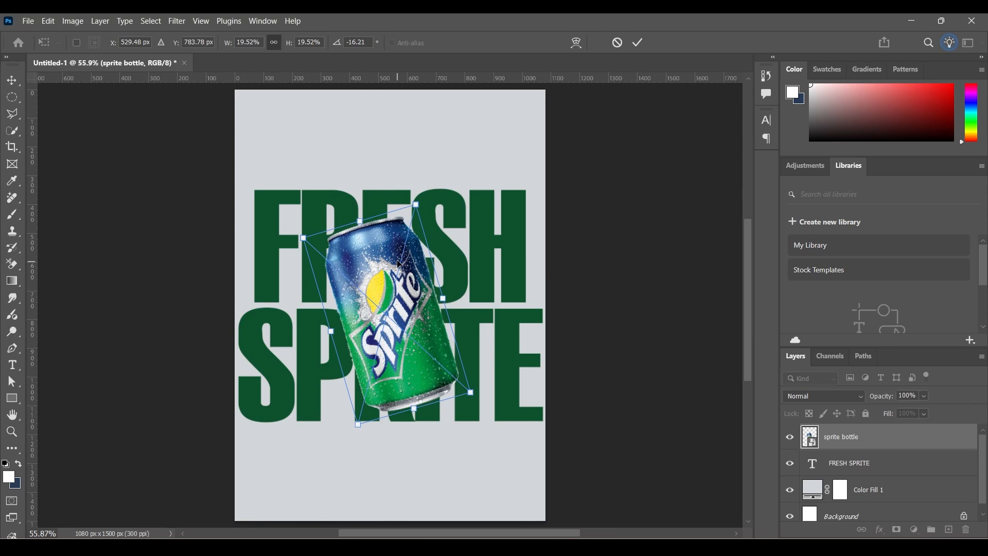
drag(400, 262, 404, 254)
click(638, 44)
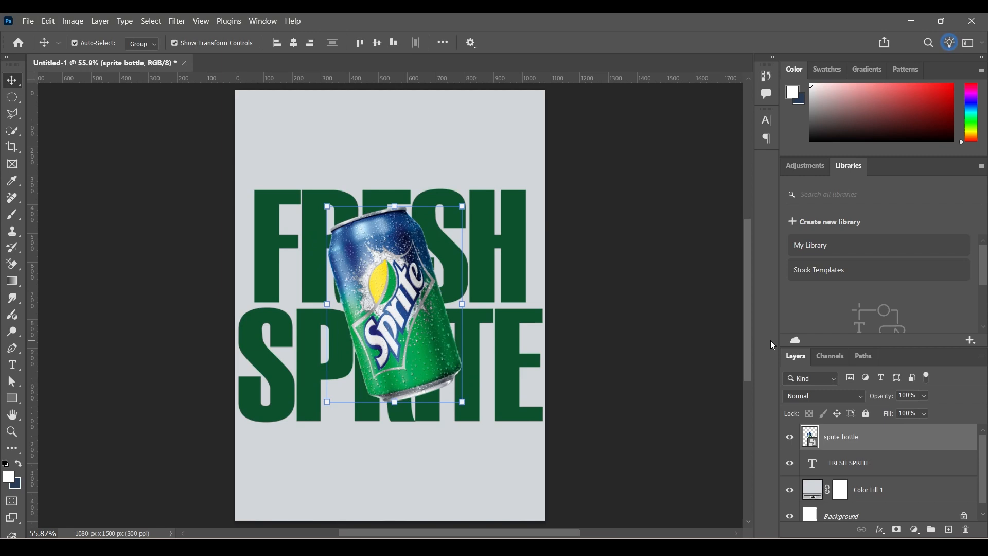
- Paint a soft white glow along the can's left edge on a new layer between the can and the text
click(905, 464)
click(949, 530)
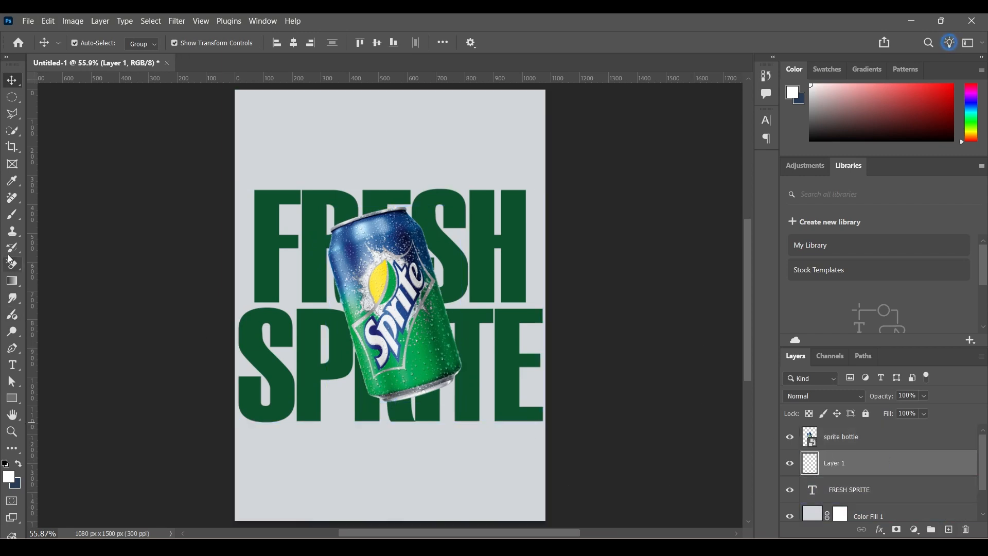
click(14, 214)
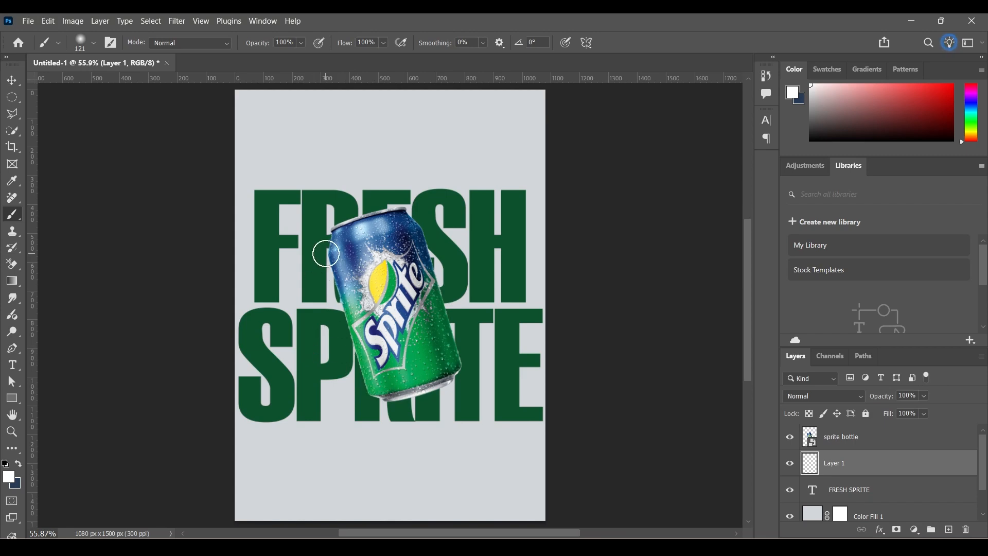
mouse_move(337, 242)
mouse_down()
mouse_move(375, 382)
mouse_move(387, 389)
mouse_up()
click(12, 81)
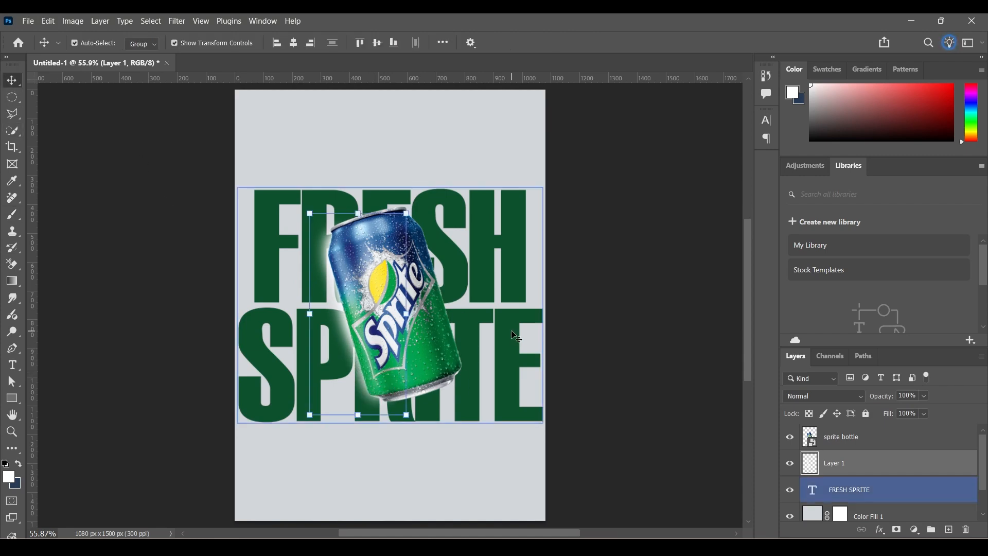
- Apply a black drop shadow to the sprite bottle layer with 73% opacity, 170° angle, 22 px distance, 7% spread and 18 px size
click(864, 437)
click(880, 530)
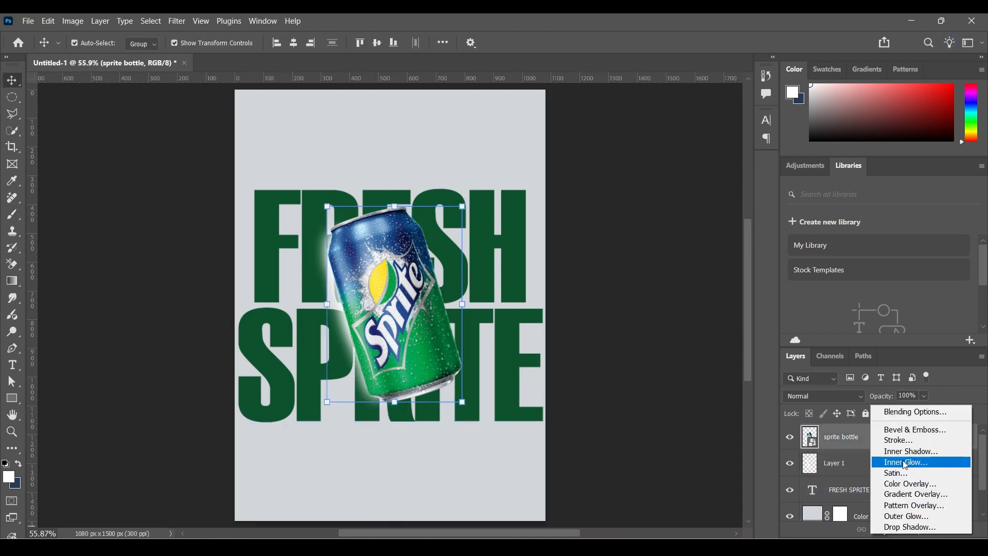
click(909, 416)
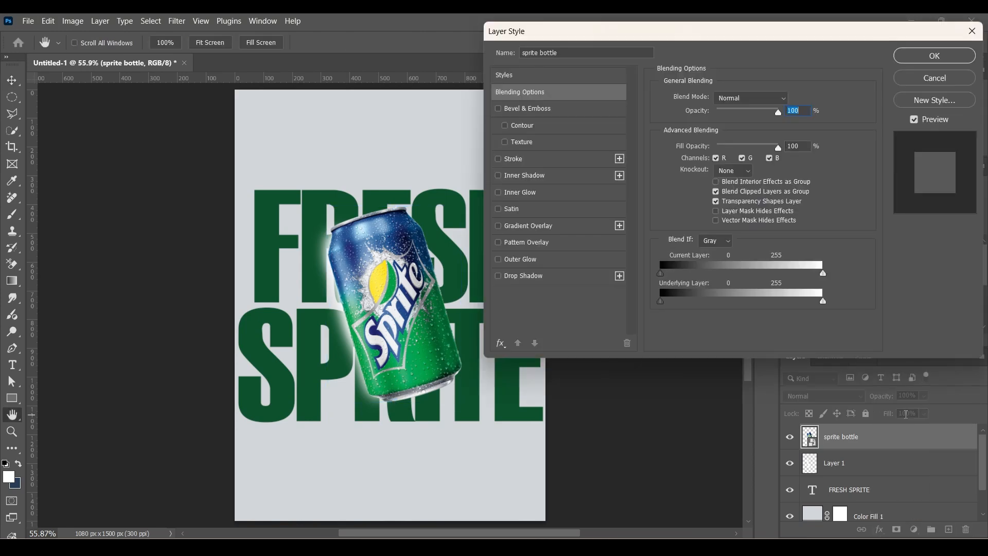
click(542, 276)
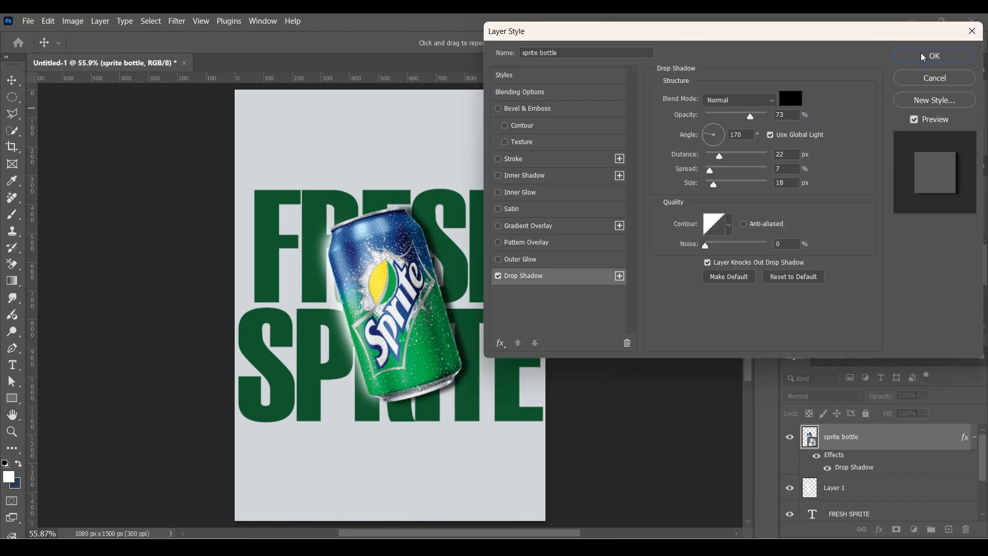
click(934, 56)
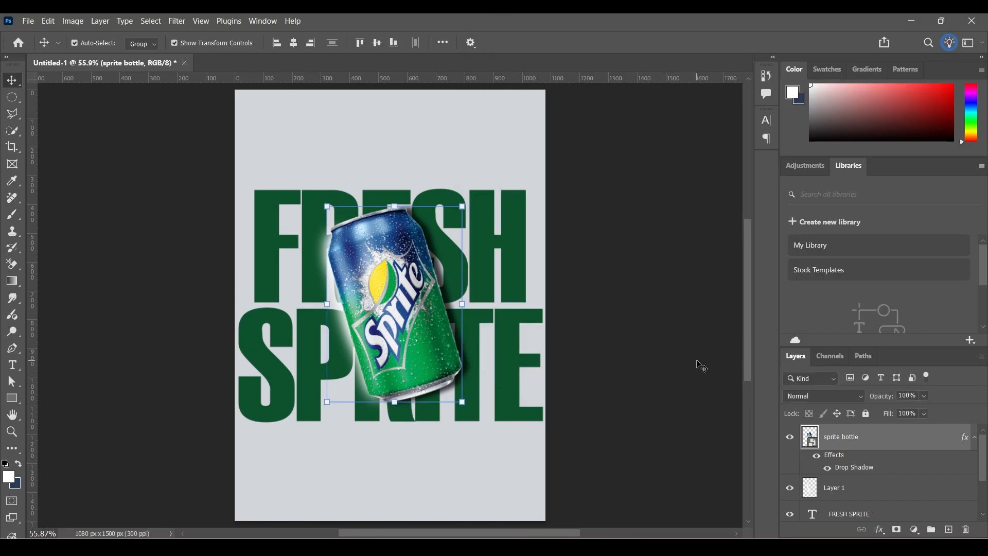
- Place the half lemon image as embedded, scale it to about 4.6% and position it partly off the canvas's lower-left corner
click(28, 21)
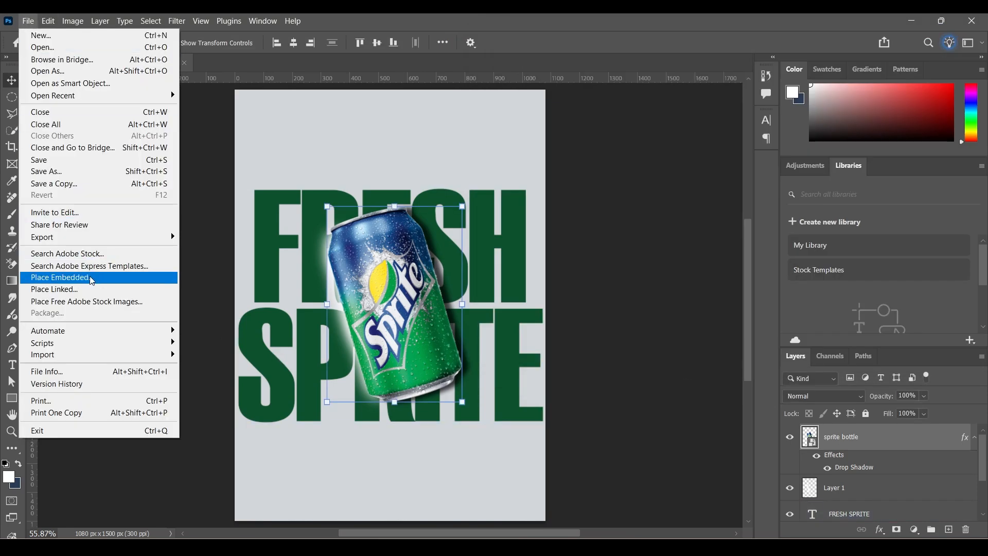
click(41, 279)
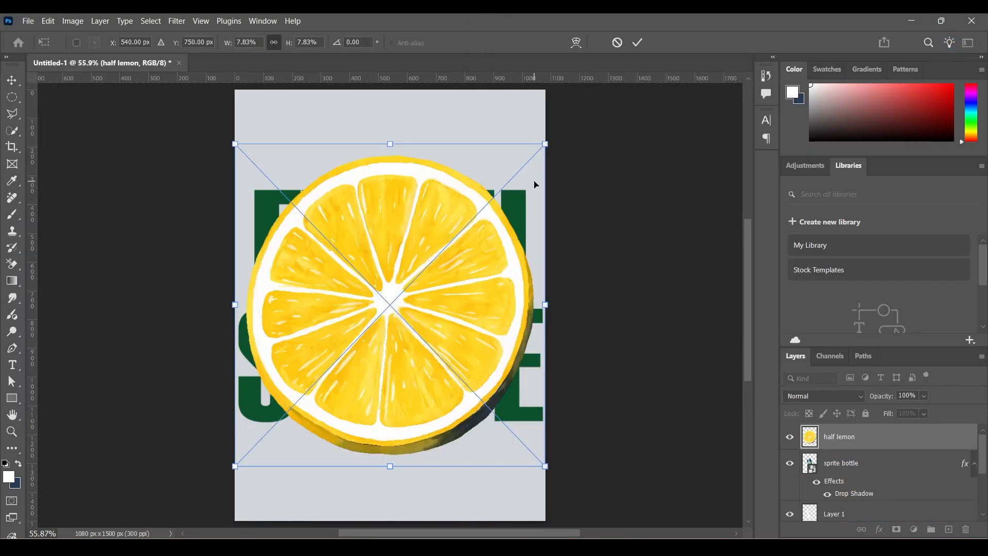
drag(546, 144, 440, 251)
drag(363, 341, 274, 483)
click(638, 43)
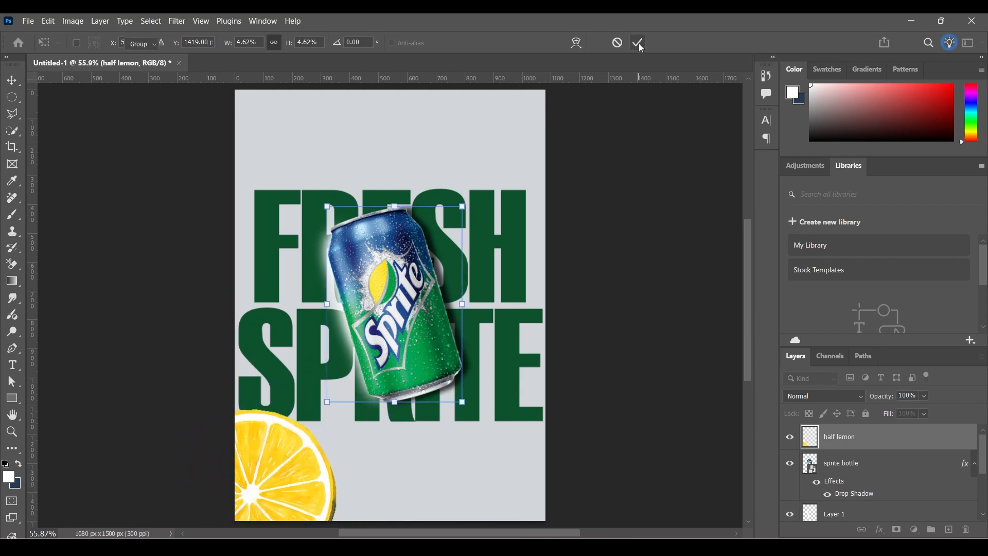
- Apply a Gaussian Blur with a 6.6 pixel radius to the half lemon layer
click(177, 21)
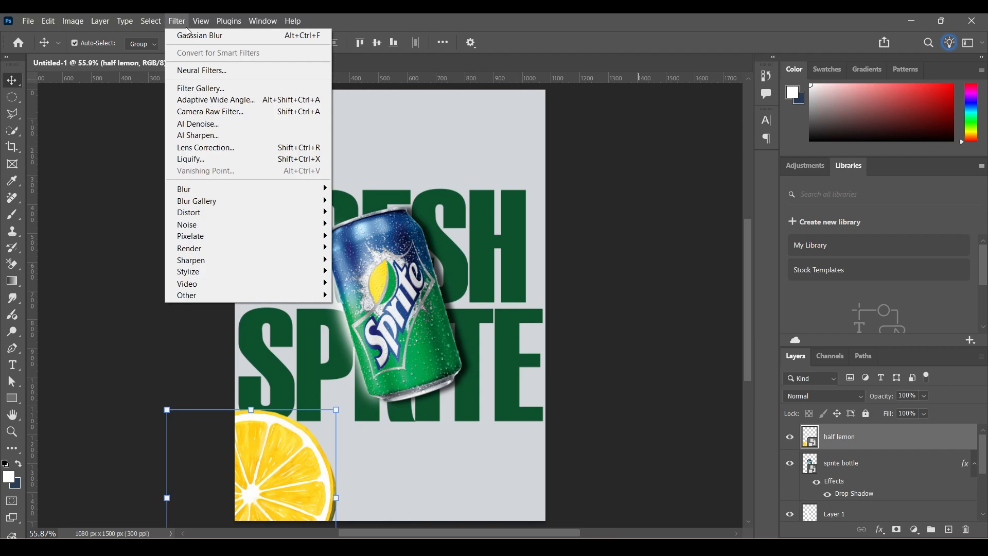
mouse_move(206, 190)
click(354, 236)
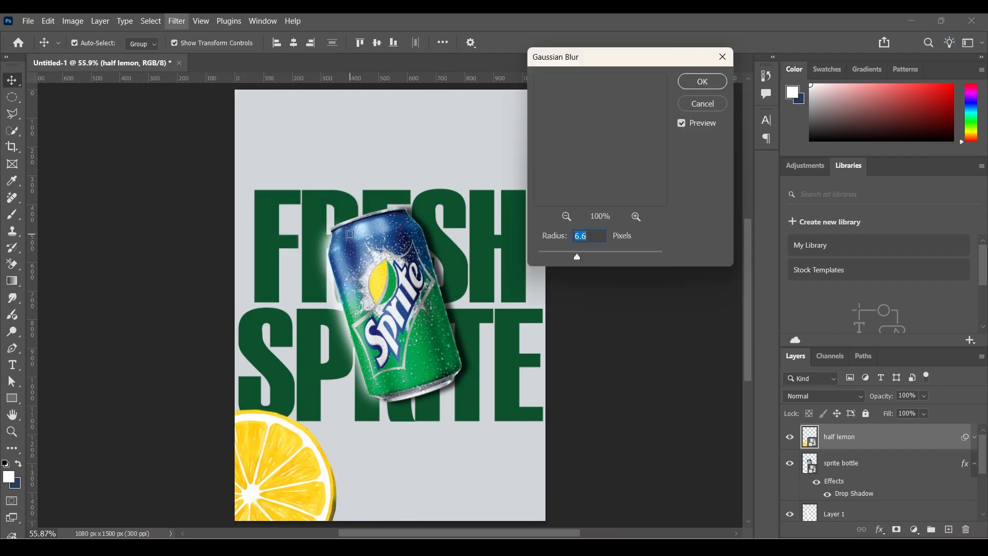
click(692, 84)
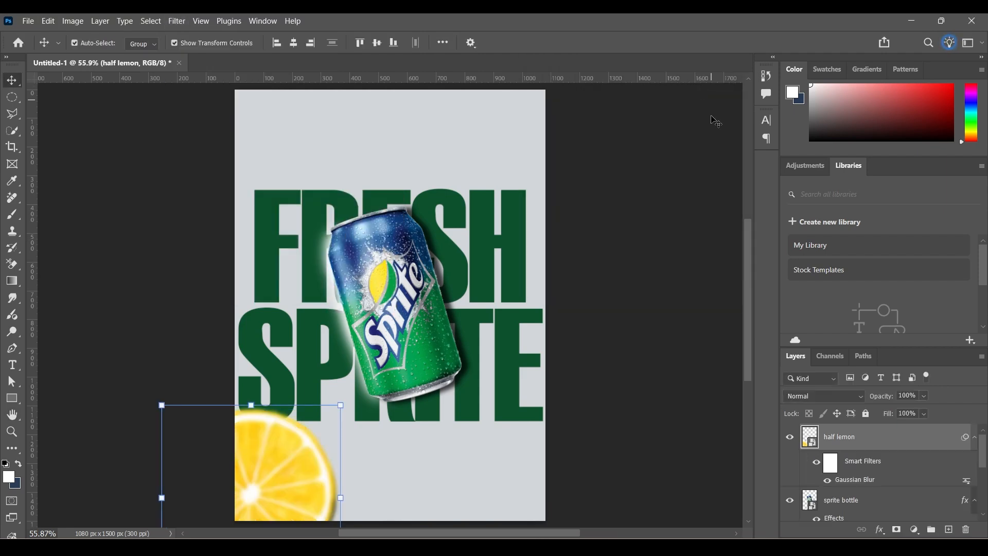
- Duplicate the blurred half lemon layer and move the copy partly off the canvas's upper-right corner
drag(907, 440, 950, 534)
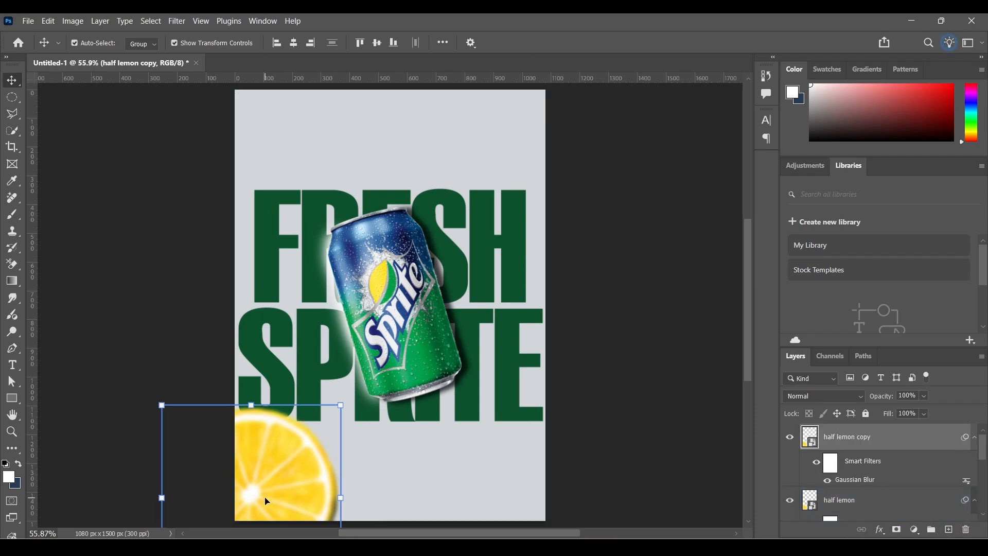
drag(264, 498, 553, 116)
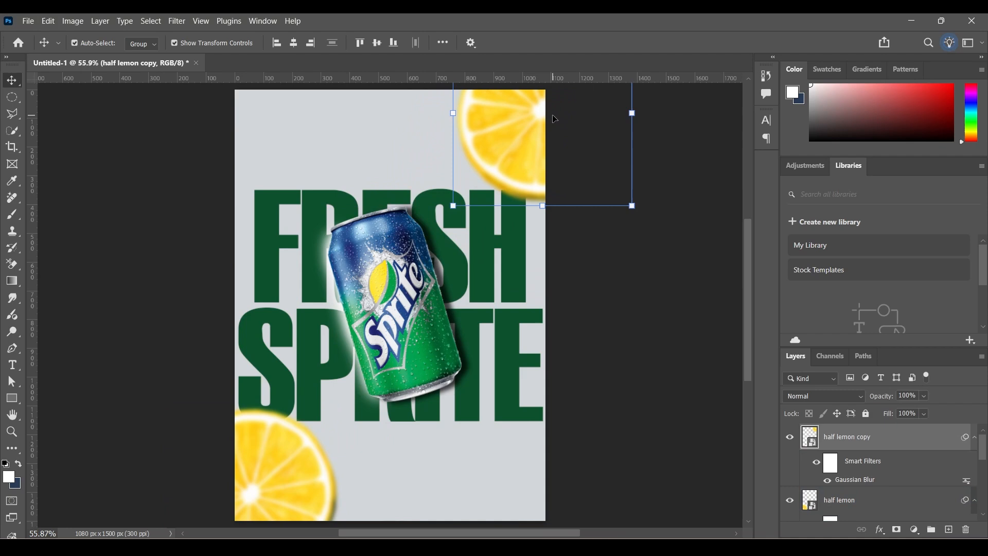
- Place the lemon image as embedded at 4.86% scale over the lower part of SPRITE's E, and duplicate it beside the top of FRESH's F
click(27, 21)
click(62, 277)
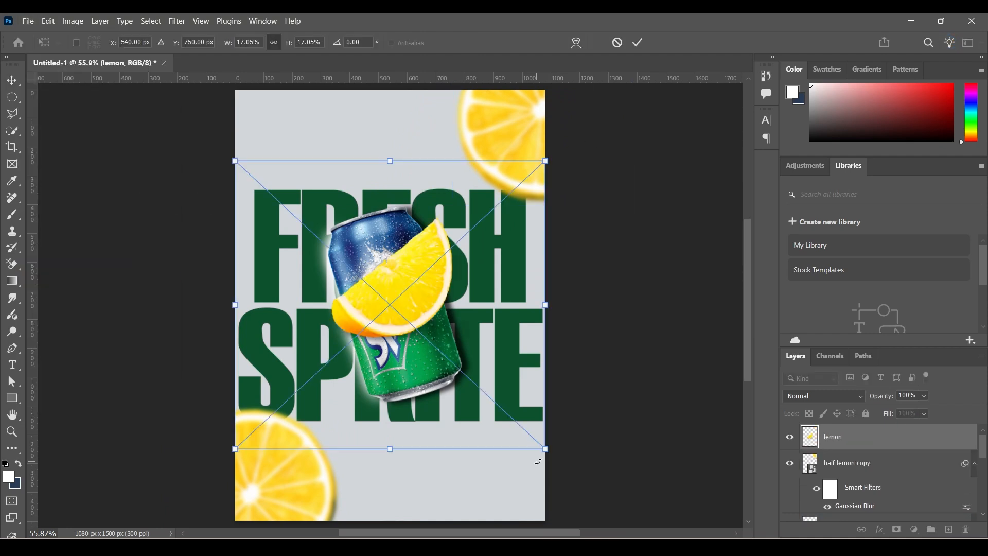
drag(544, 449, 363, 279)
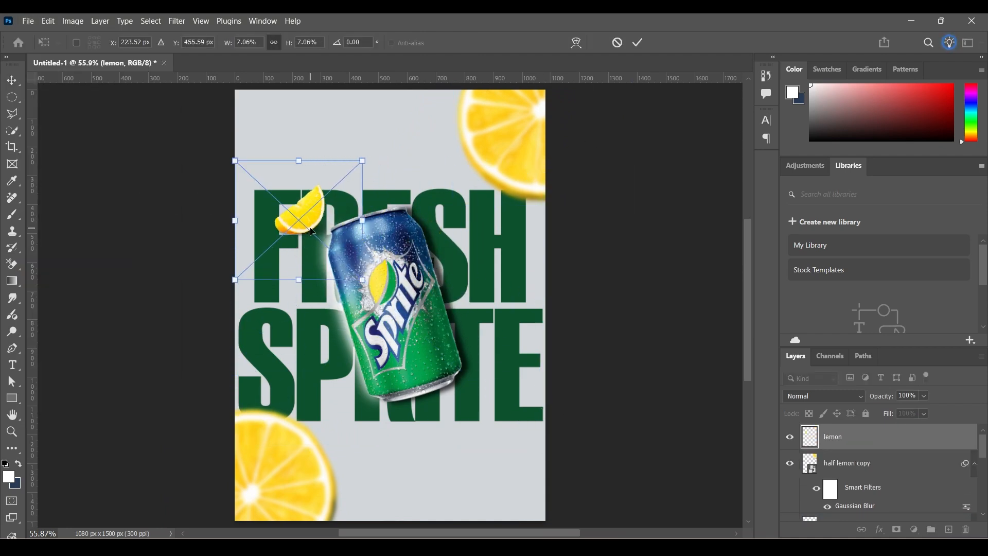
drag(305, 216, 507, 411)
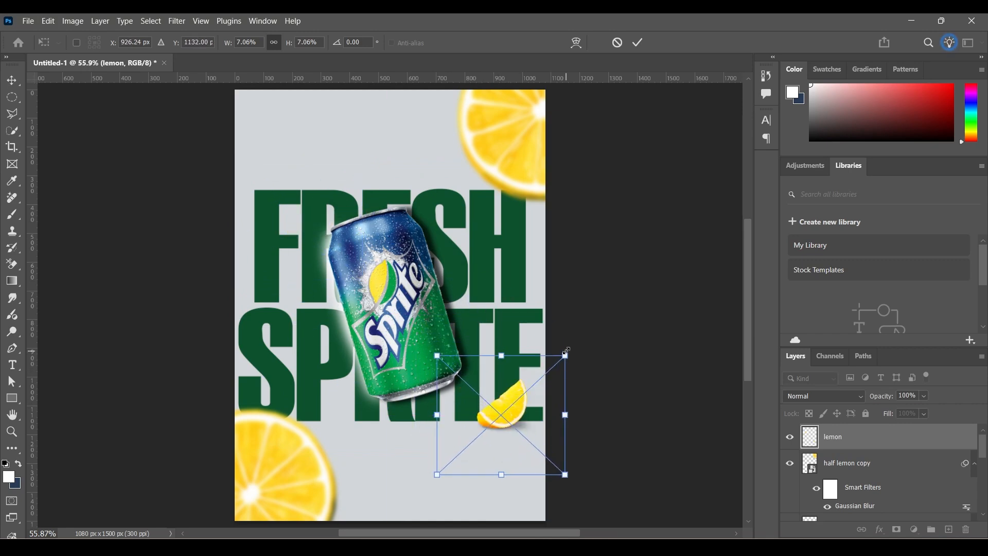
drag(566, 354, 527, 396)
drag(488, 430, 527, 414)
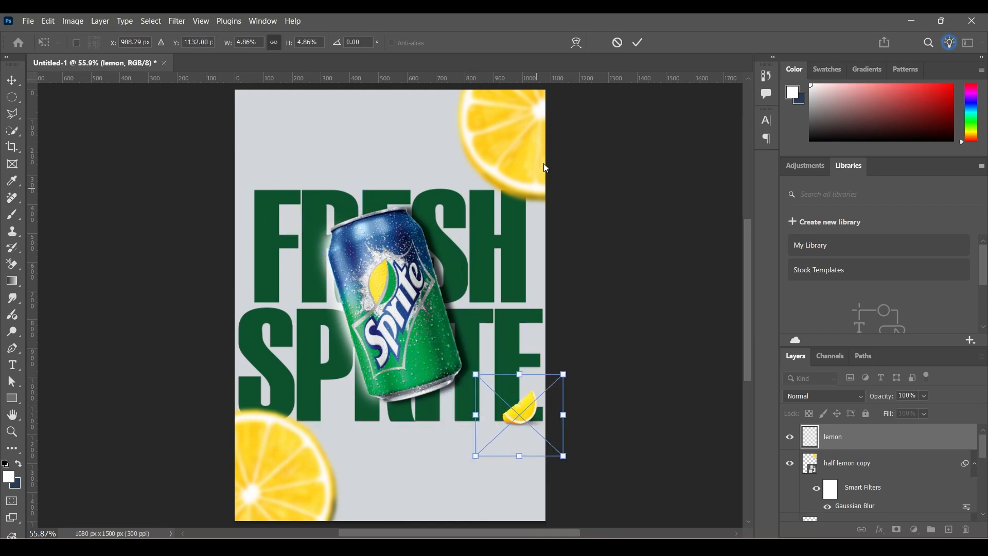
click(638, 42)
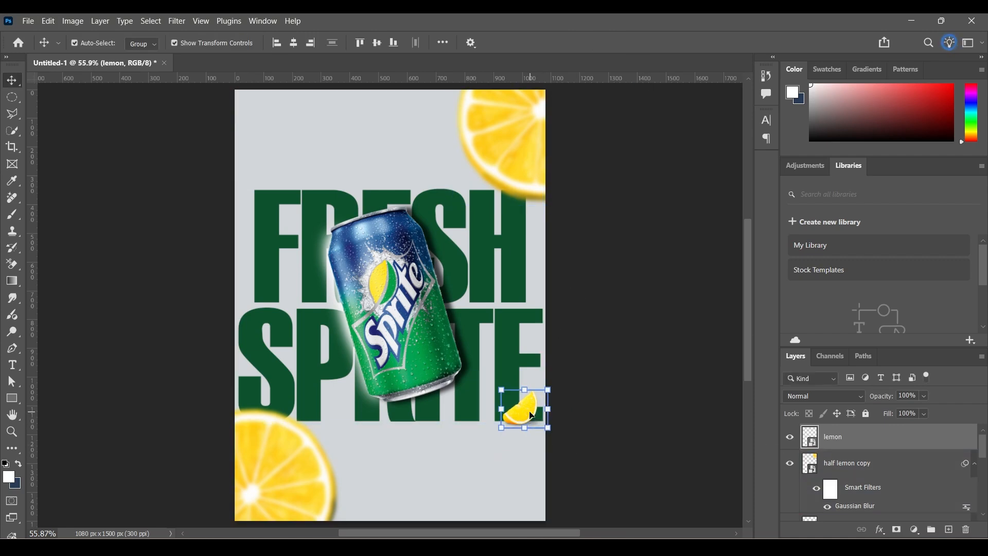
drag(529, 415, 267, 200)
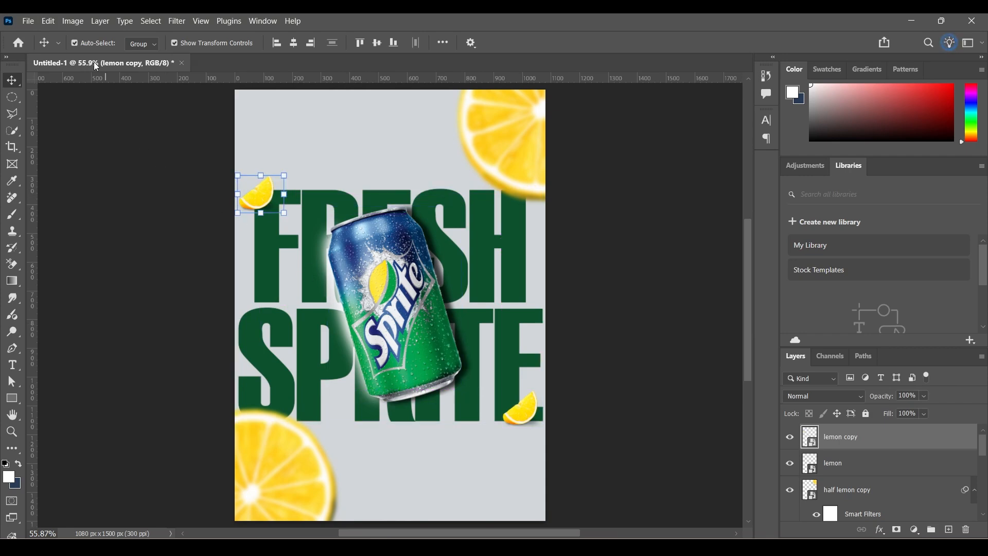
- Place the leaf png image as embedded, scale it to 1.17%, rotate it about 137° and position it above the FRESH text
click(27, 21)
click(62, 277)
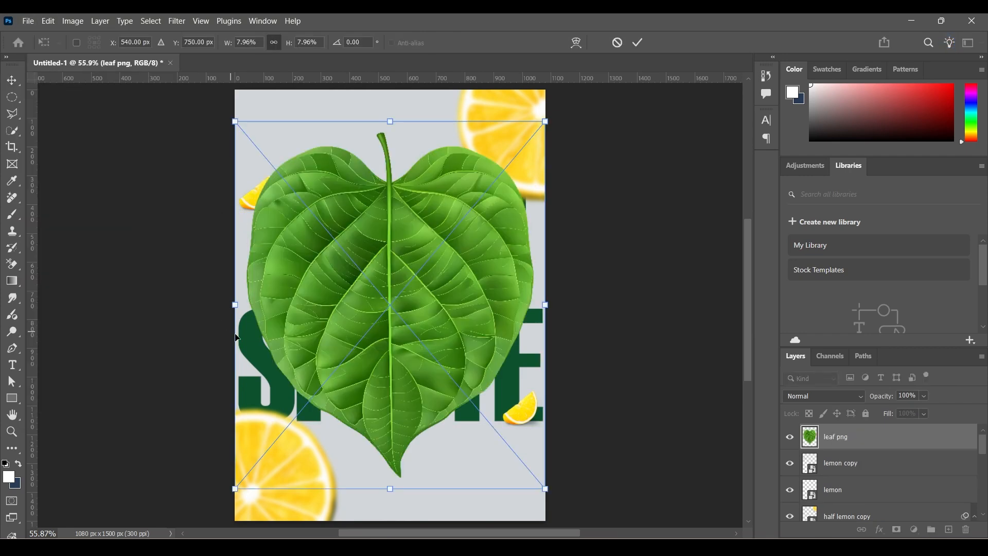
drag(545, 489, 281, 176)
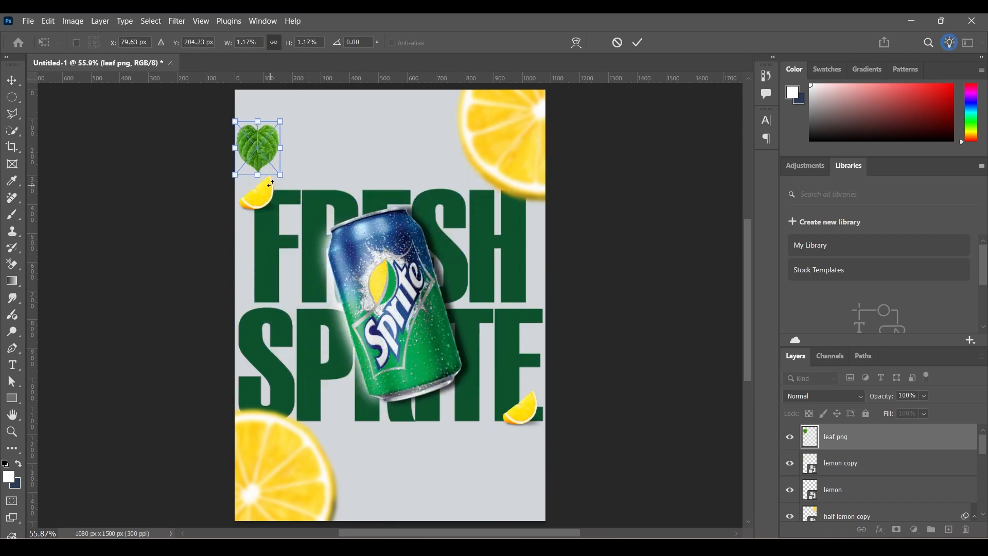
drag(289, 112, 265, 201)
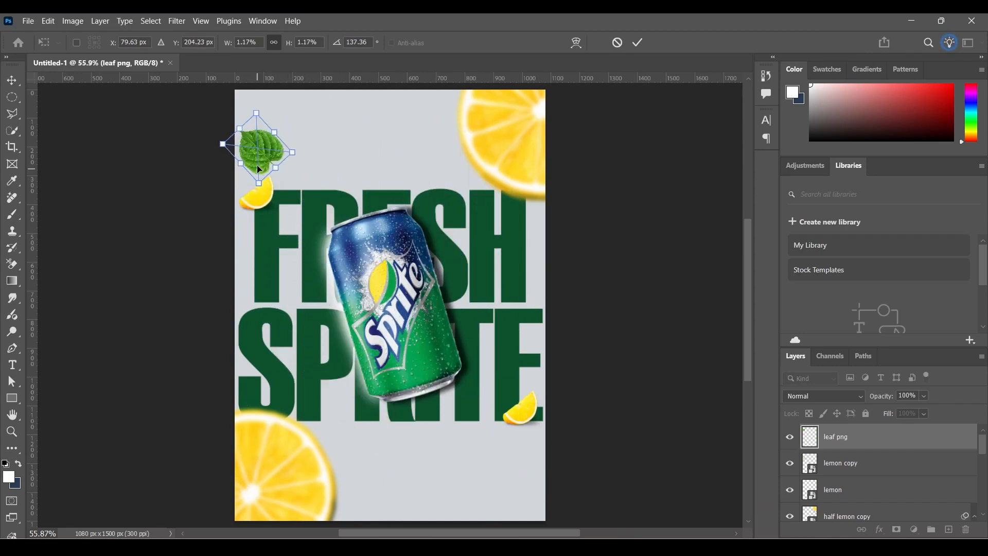
drag(266, 154, 371, 125)
click(637, 42)
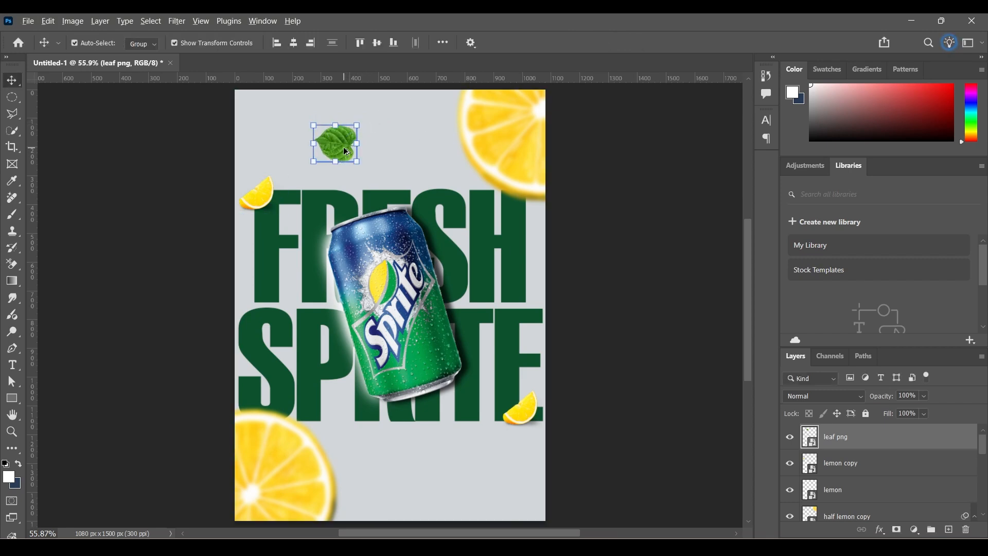
- Duplicate the leaf and rotate the copy so it overlaps the original as a pair
drag(344, 147, 346, 171)
click(637, 43)
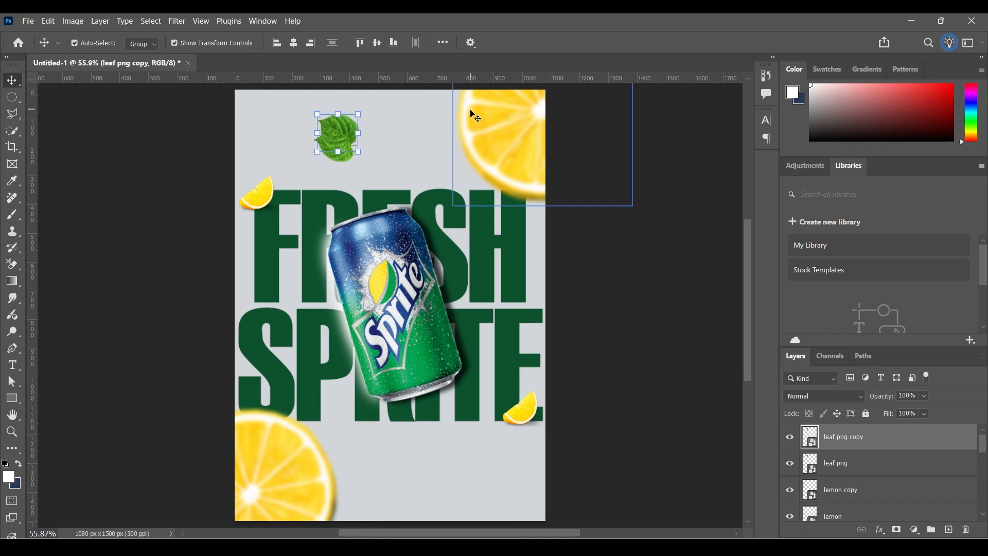
- Duplicate both leaves together, rotate the copied pair about 126° and move it onto the can's upper-right edge
ctrl+click(868, 466)
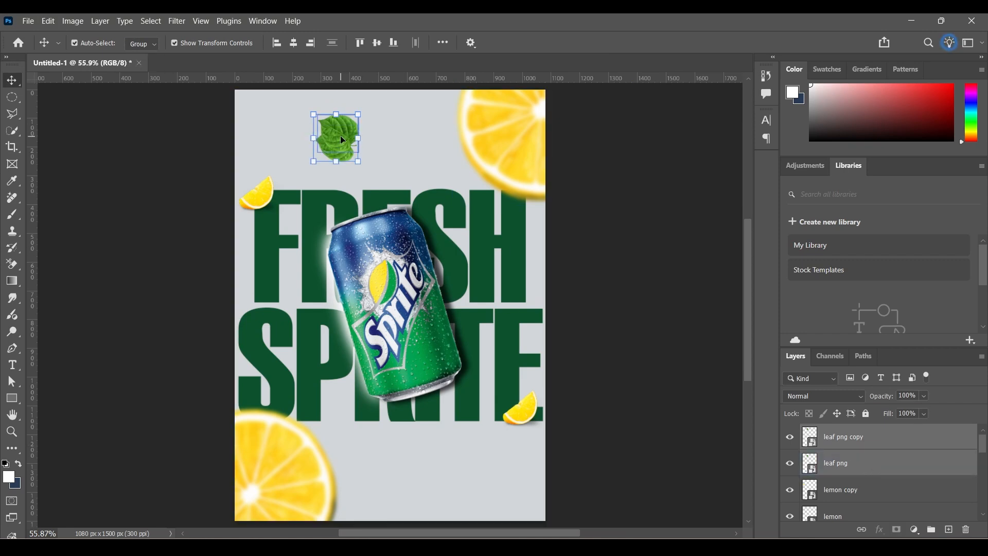
drag(342, 140, 401, 142)
right_click(417, 138)
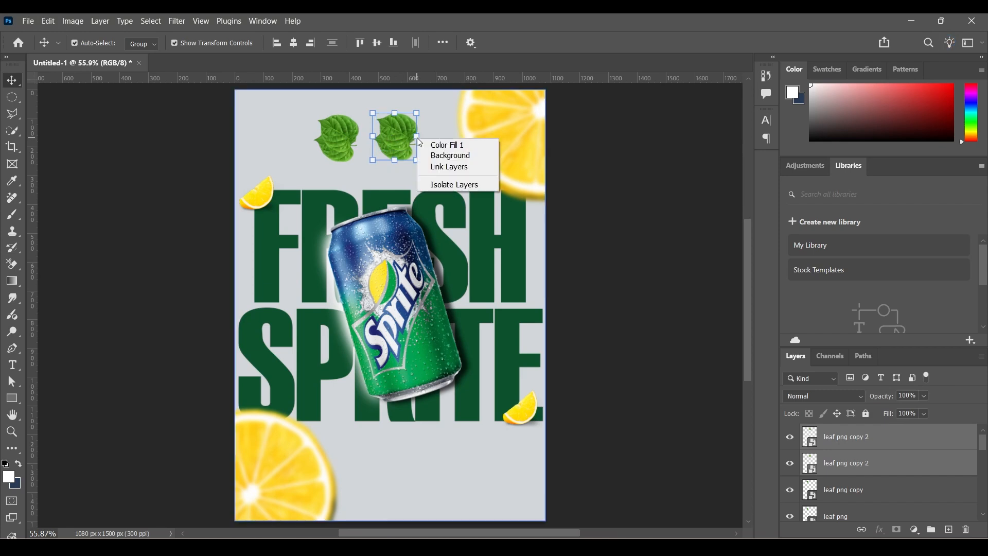
click(722, 252)
drag(424, 114, 416, 215)
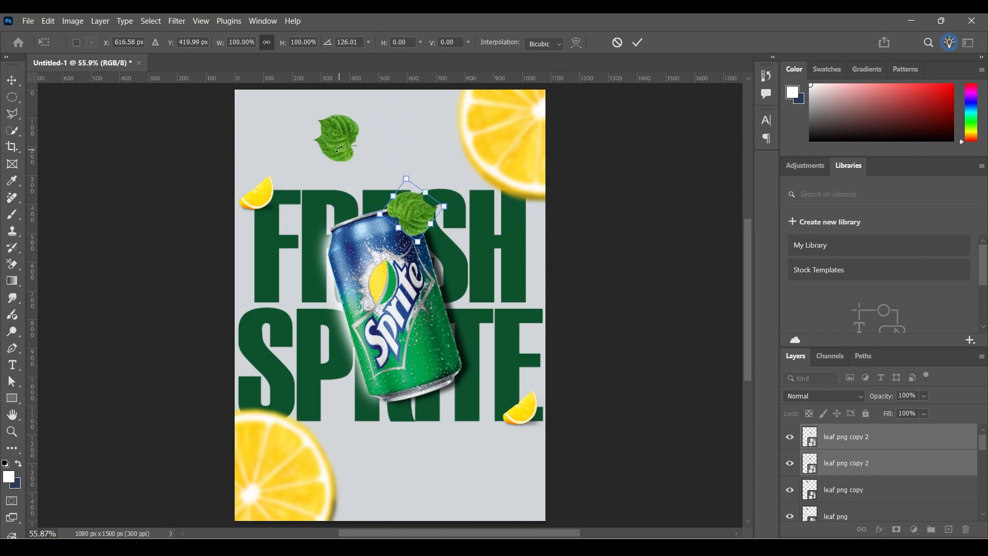
click(637, 43)
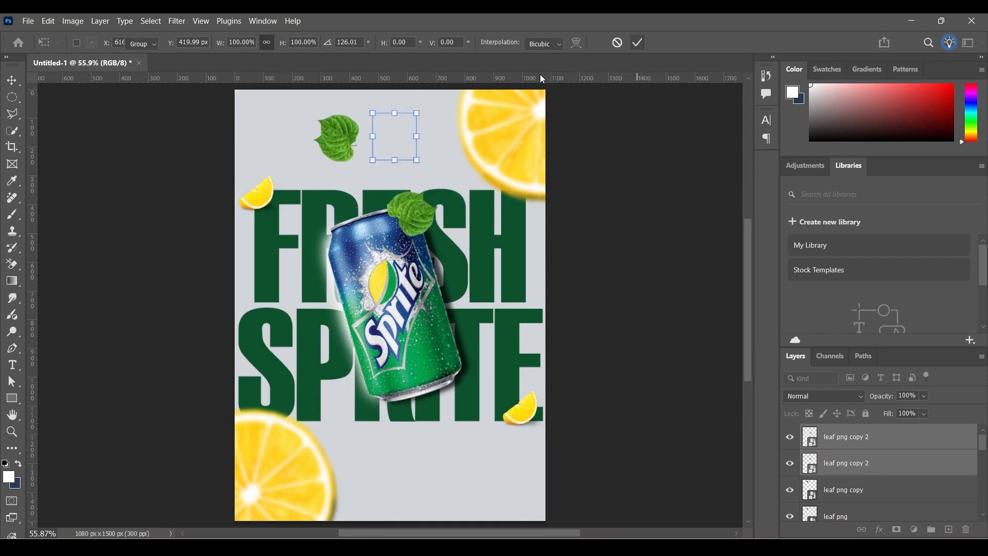
- Move the original pair of leaves from above the text to the can's lower-left edge
click(341, 137)
shift+click(874, 514)
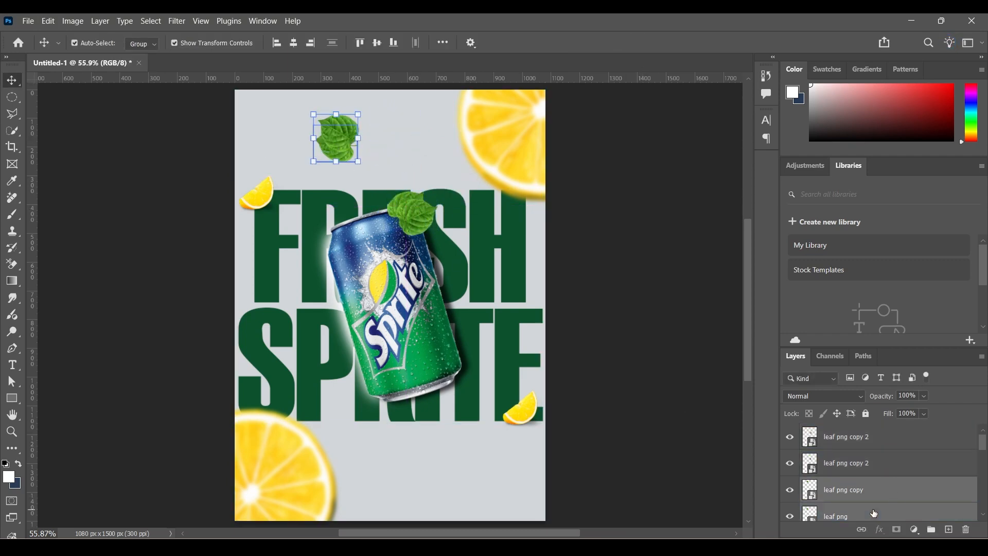
drag(335, 138, 365, 383)
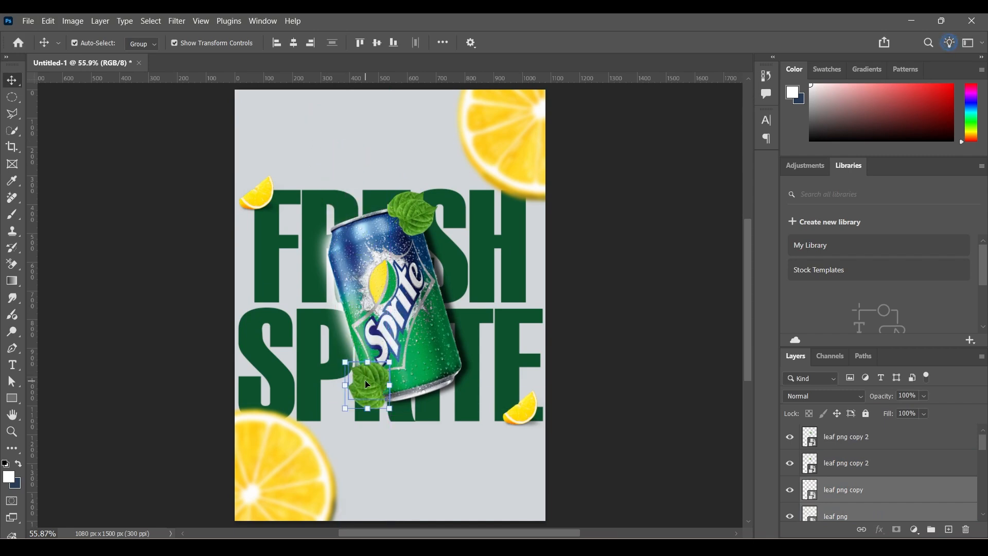
- Group the four leaf layers and name the group Leaf
click(893, 457)
click(895, 447)
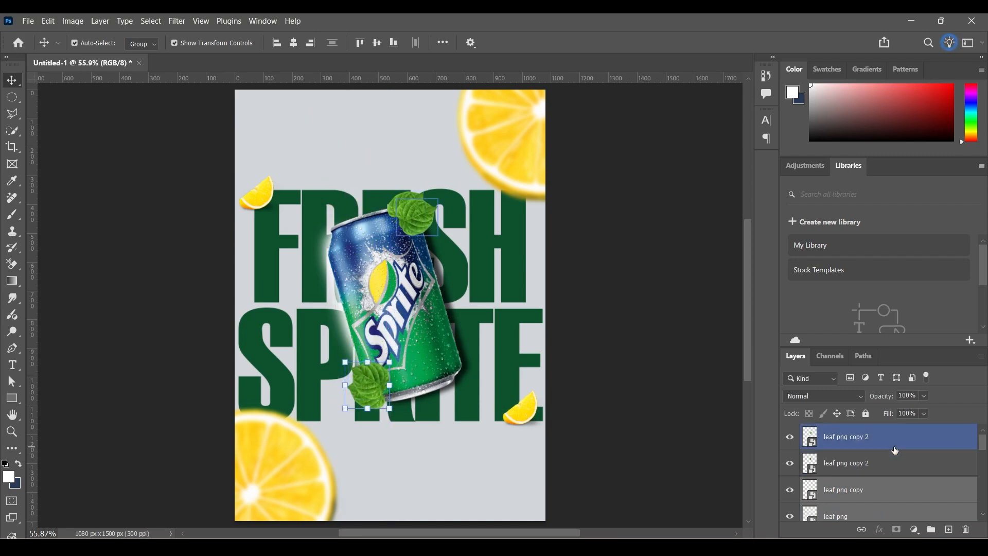
click(866, 510)
click(867, 491)
click(865, 466)
click(872, 437)
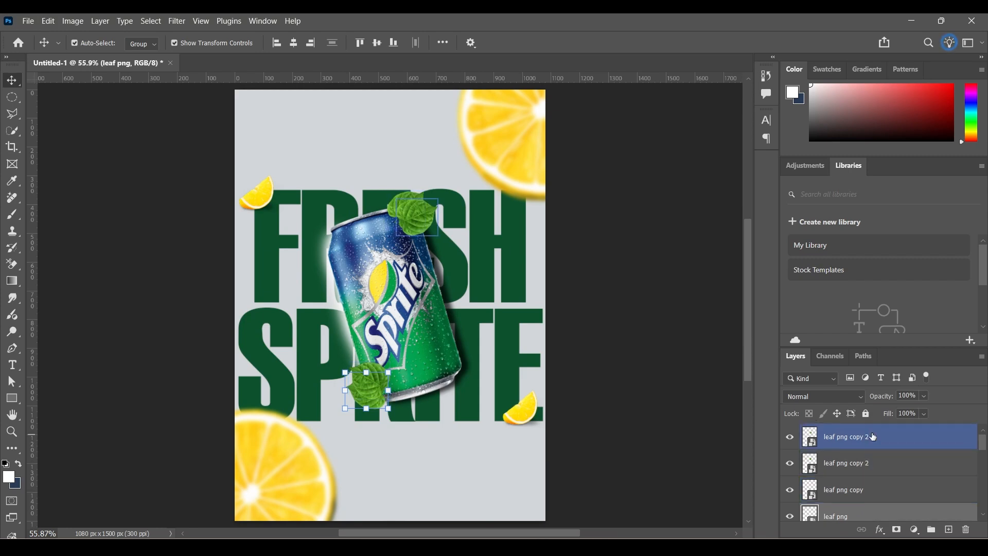
shift+click(873, 438)
click(931, 529)
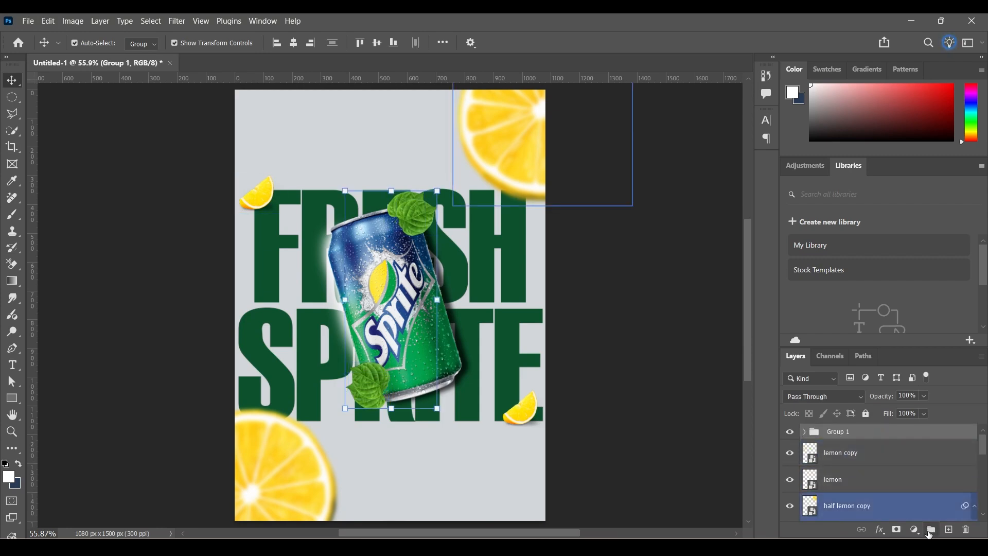
double_click(841, 433)
text(L)
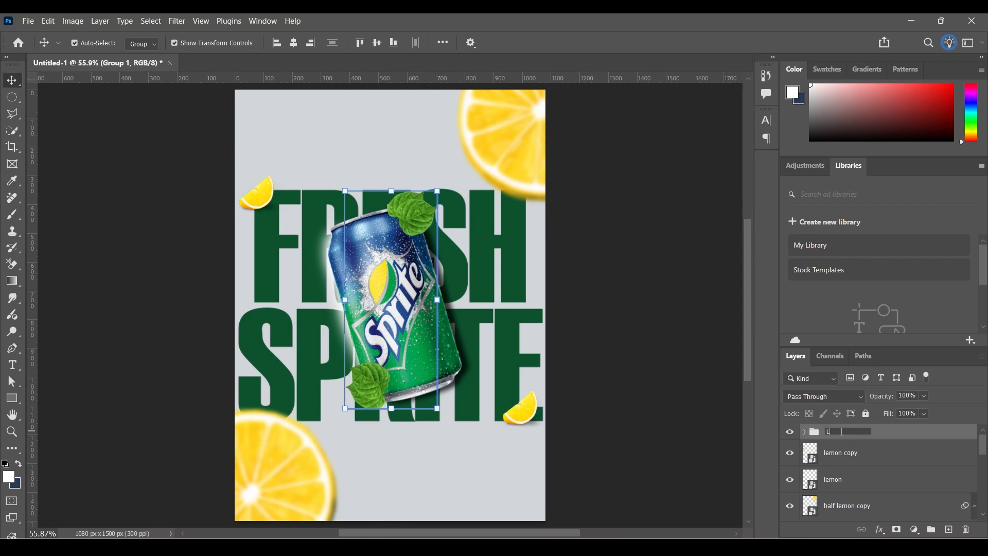
text(eaf)
key(Return)
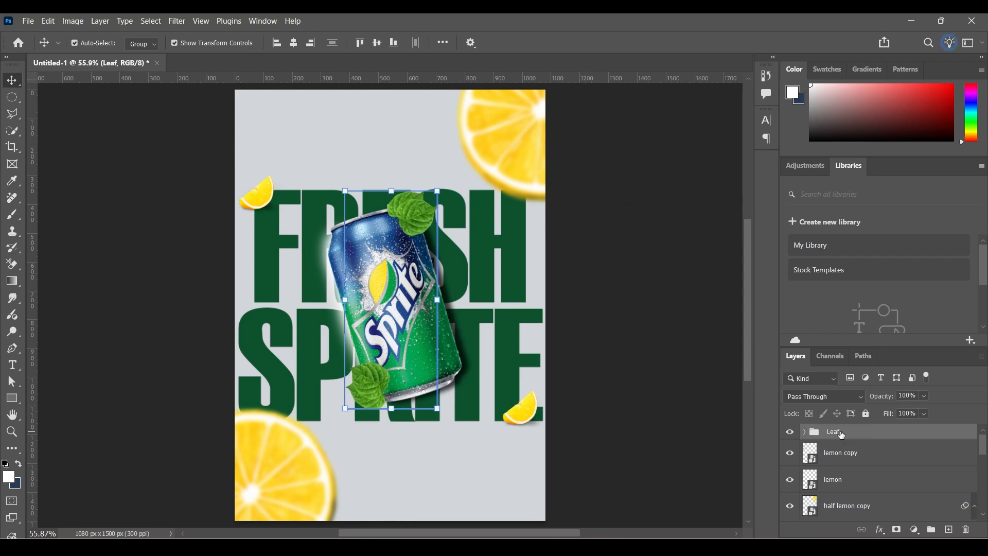
- Move the Leaf group below the can layer and directly above Layer 1 so the leaves sit behind the can
drag(864, 438, 838, 523)
drag(840, 508, 842, 474)
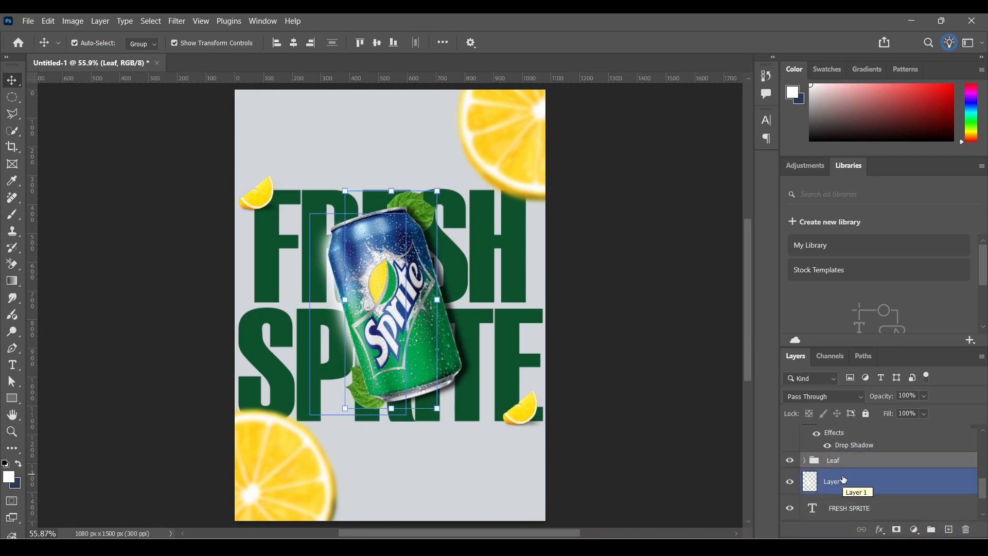
click(652, 400)
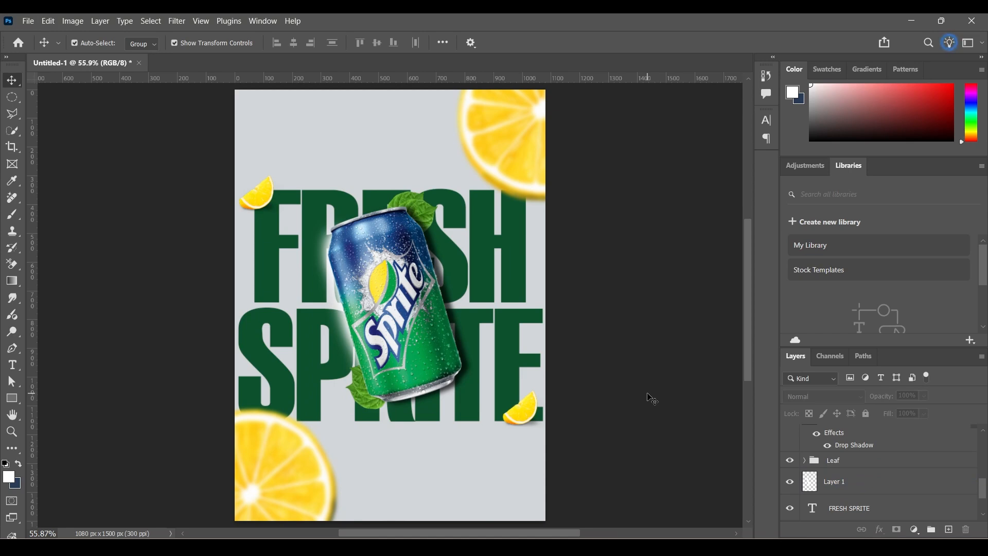
- In the Leaf group, nudge the two leaves at the can's upper-right edge about 20 px down and a few pixels right
click(805, 462)
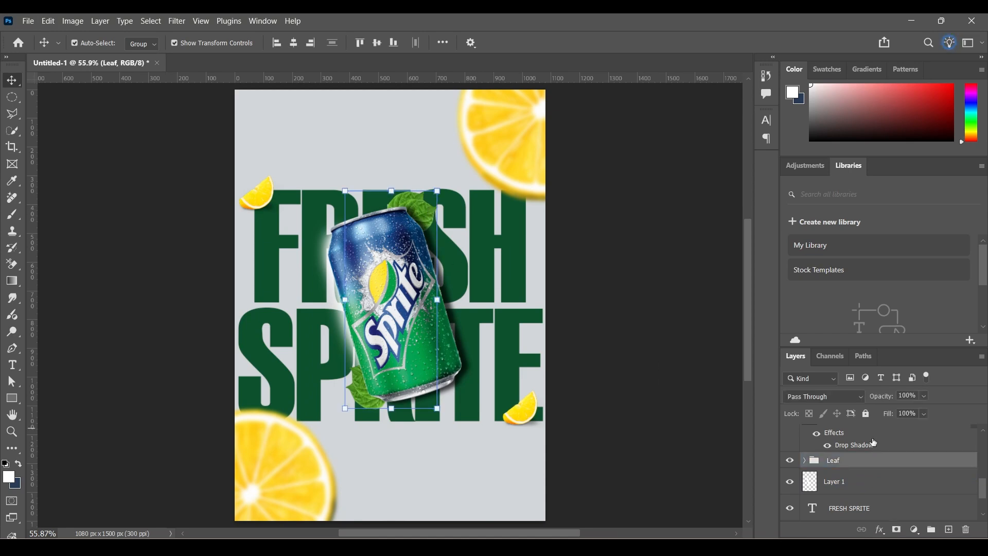
click(804, 460)
click(801, 484)
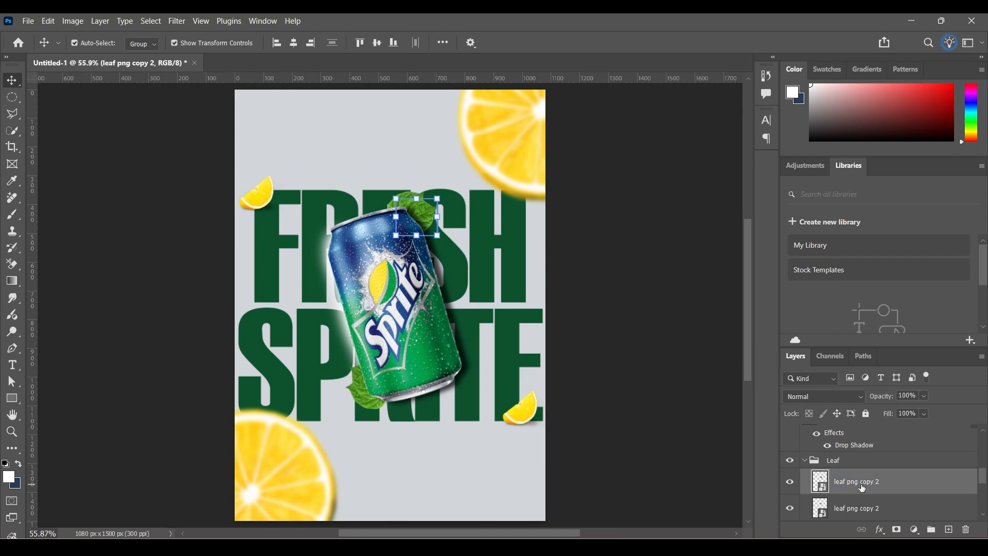
shift+click(894, 510)
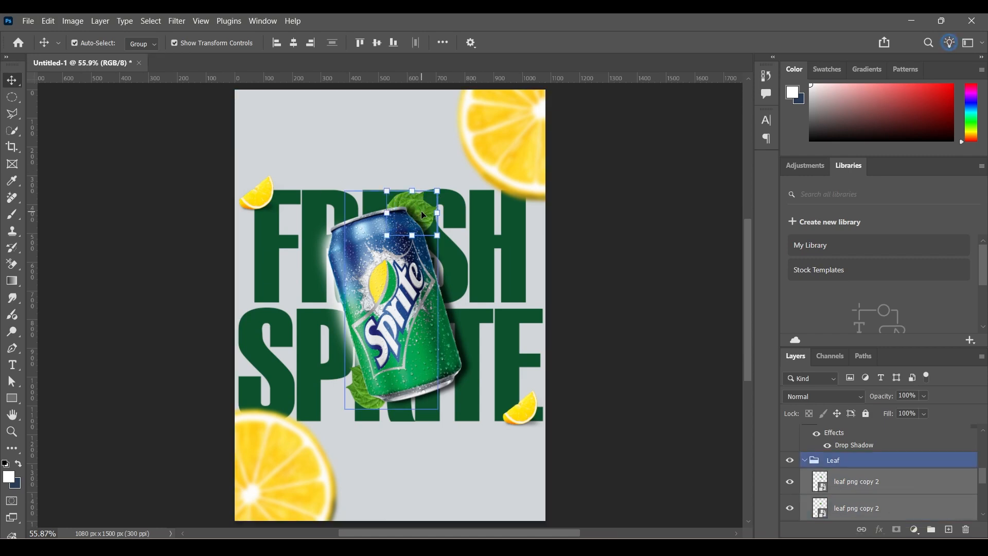
key(Down)
key(Down)
key(Down)
key(Down)
key(Down)
key(Down)
key(Down)
key(Down)
key(Down)
key(Down)
key(Down)
key(Down)
key(Down)
key(Down)
key(Down)
key(Down)
key(Down)
key(Down)
key(Down)
key(Down)
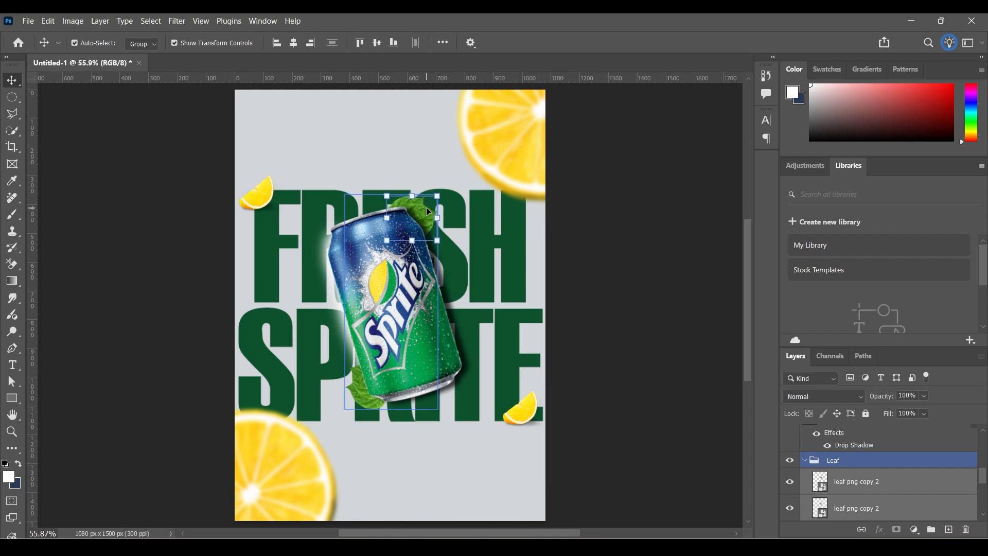
key(Right)
key(Right)
key(Right)
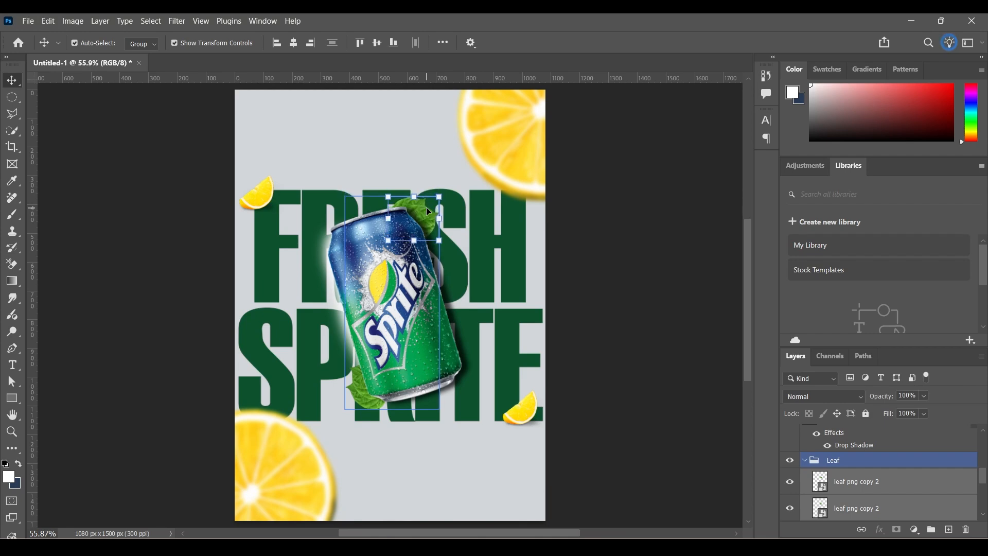
key(Down)
click(212, 290)
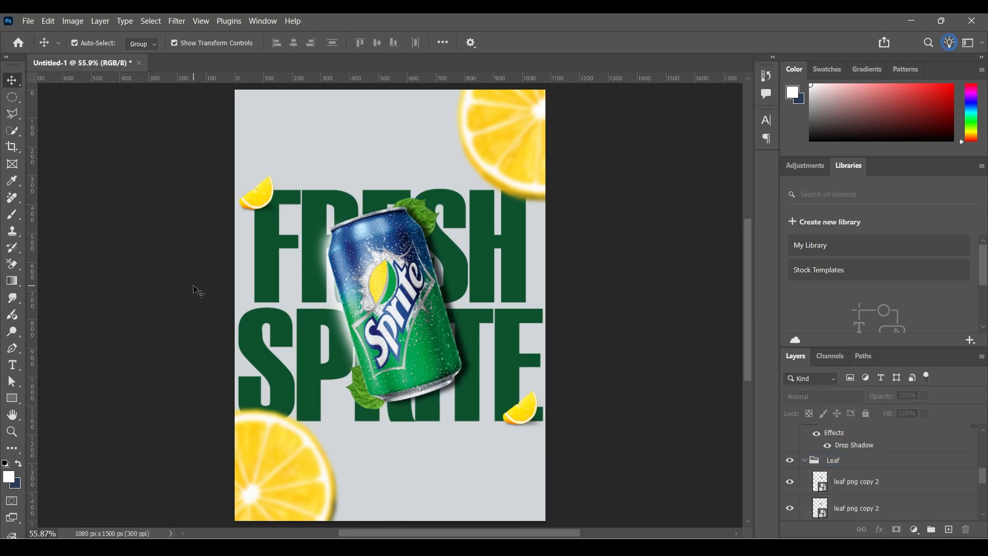